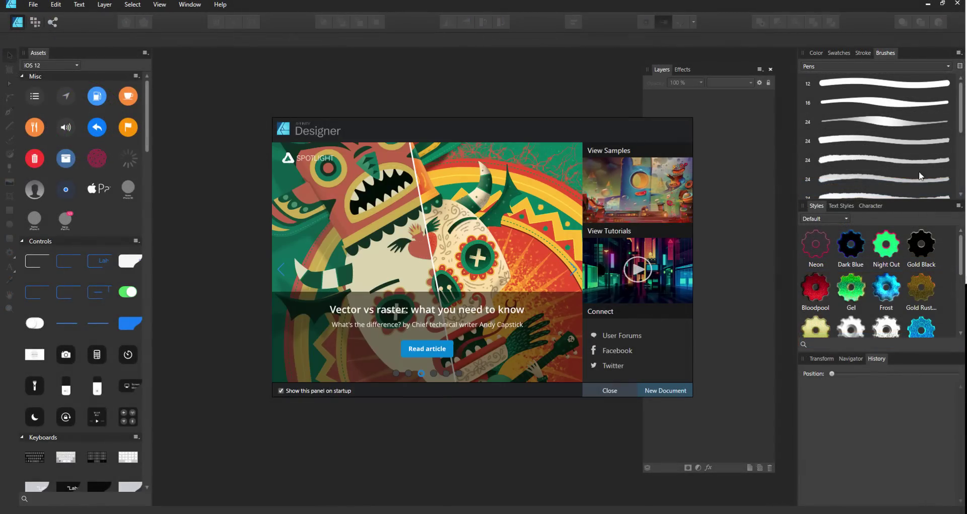
- Create a new A4 portrait print document in millimetres at 300 DPI
click(661, 391)
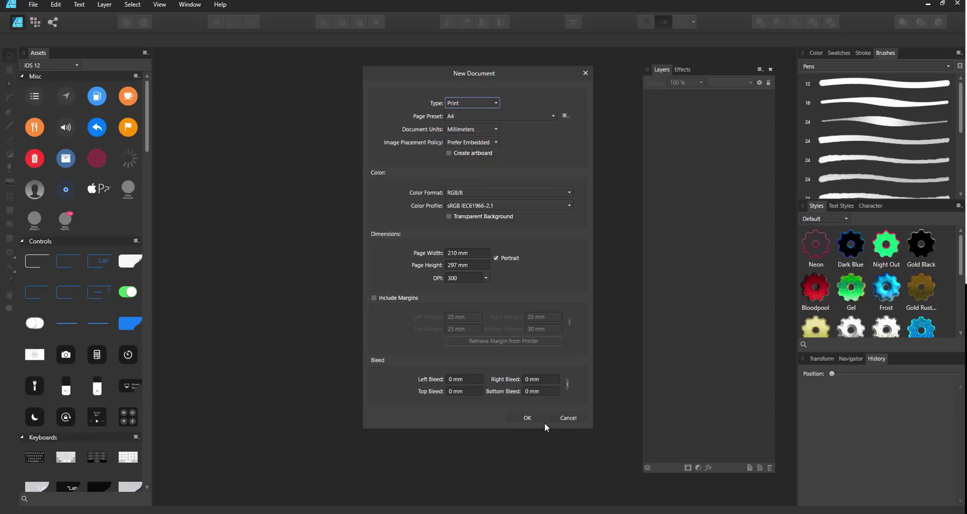
click(527, 418)
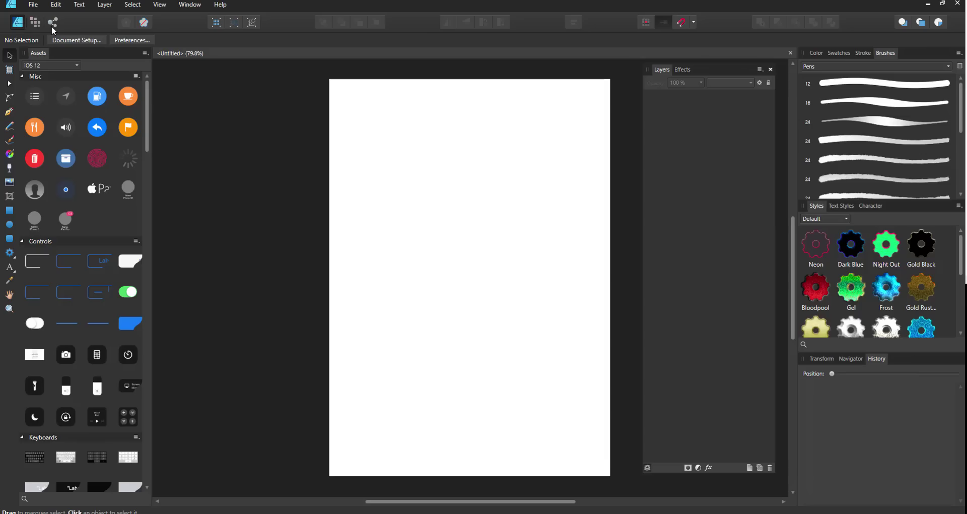
- Look through the available studio panels and the Color preferences, and close the preferences
click(164, 9)
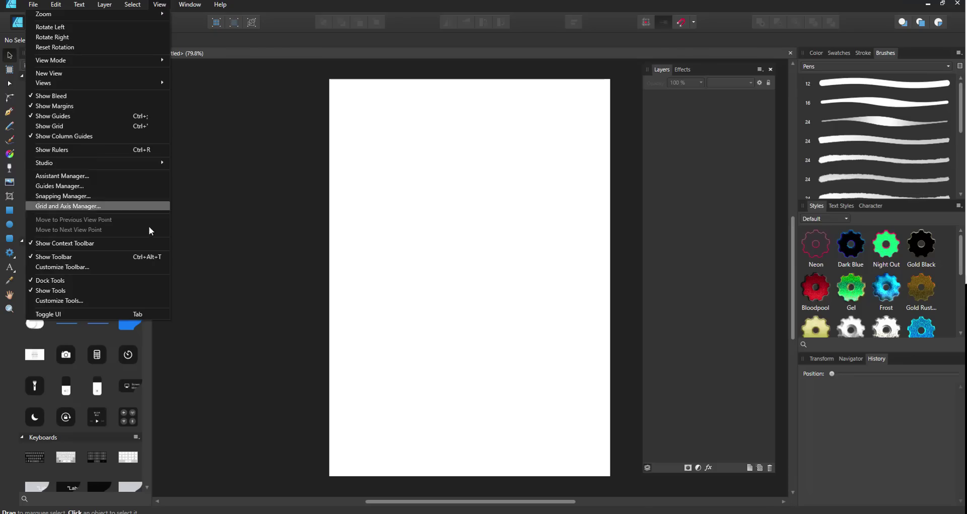
mouse_move(135, 163)
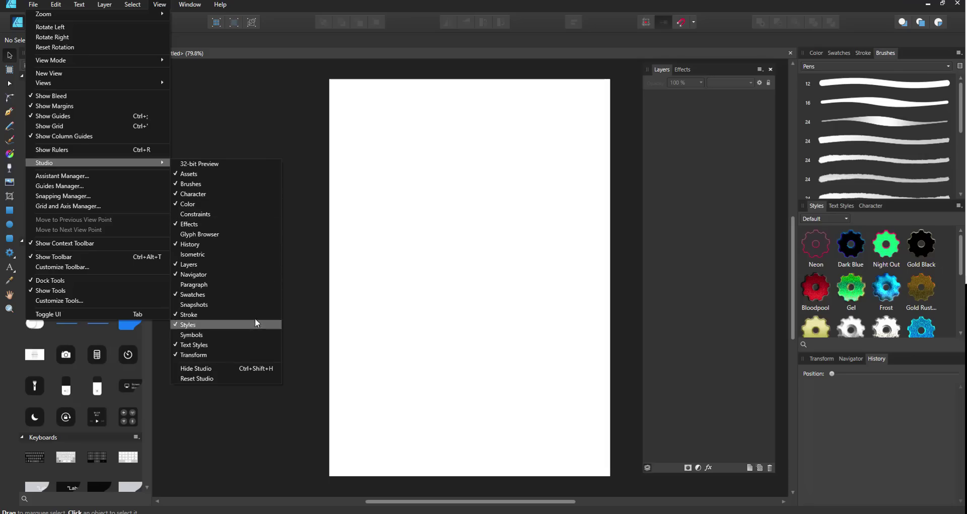
click(186, 6)
click(56, 4)
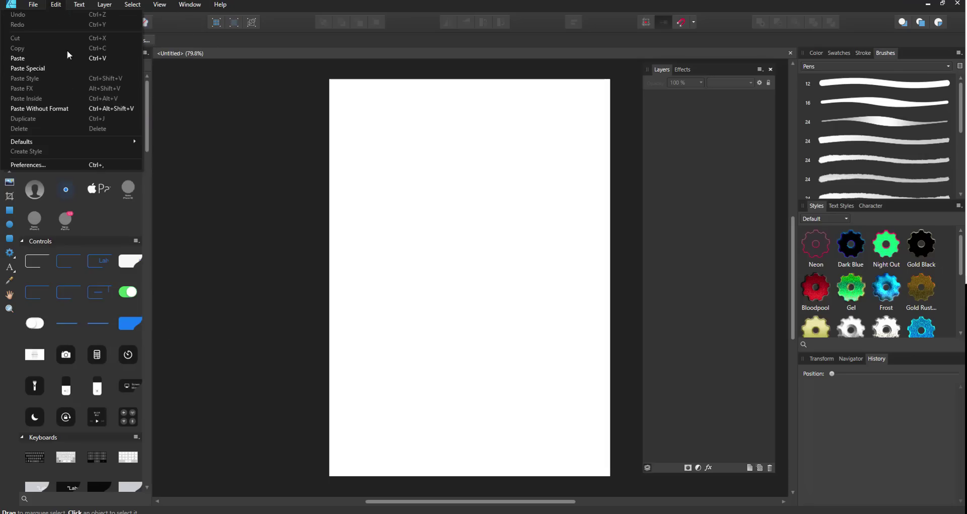
click(92, 165)
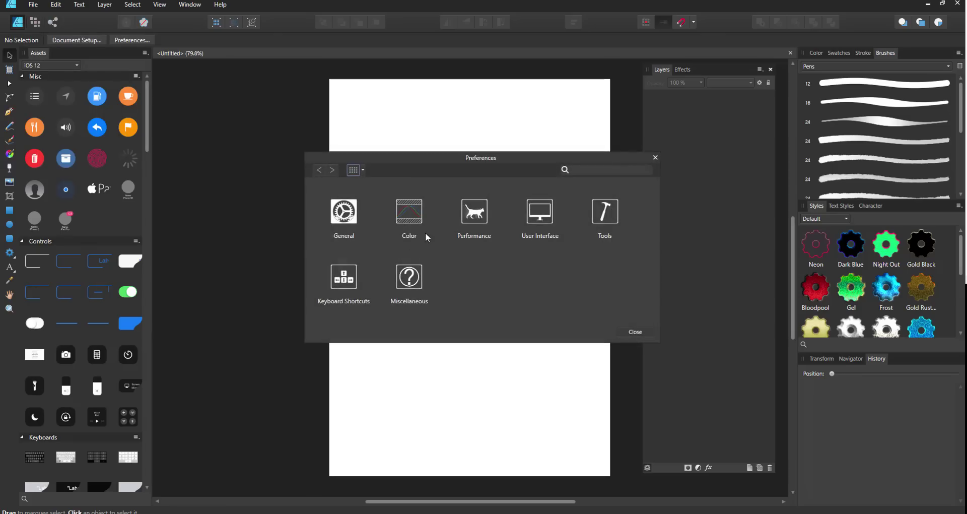
drag(397, 153, 323, 109)
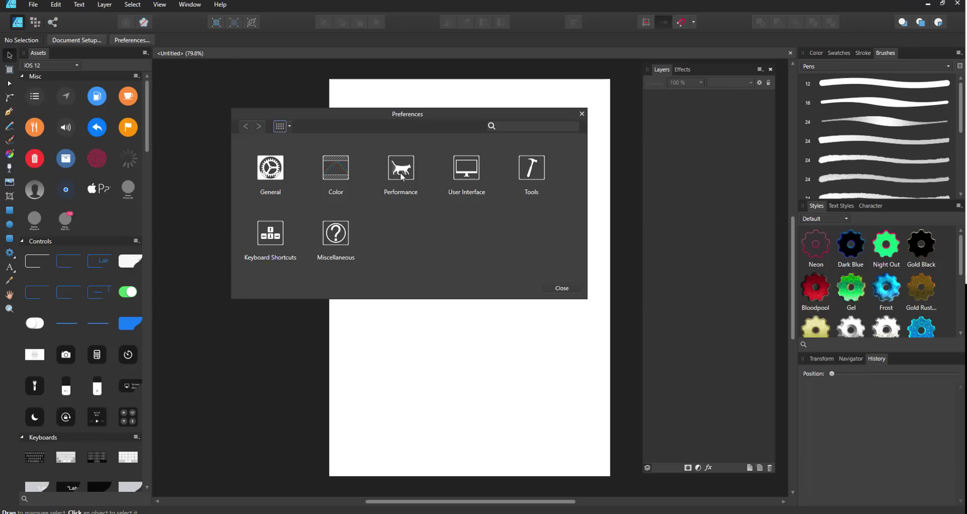
click(343, 178)
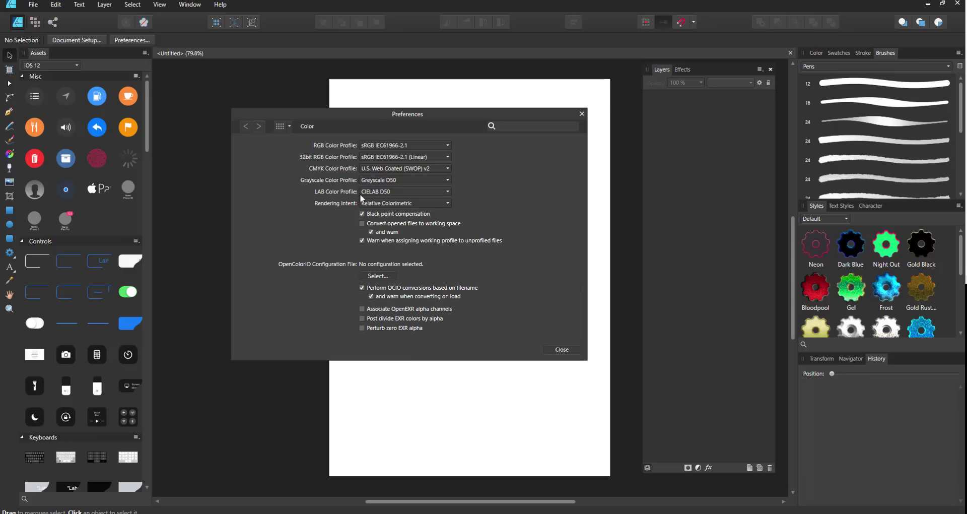
click(248, 126)
click(581, 114)
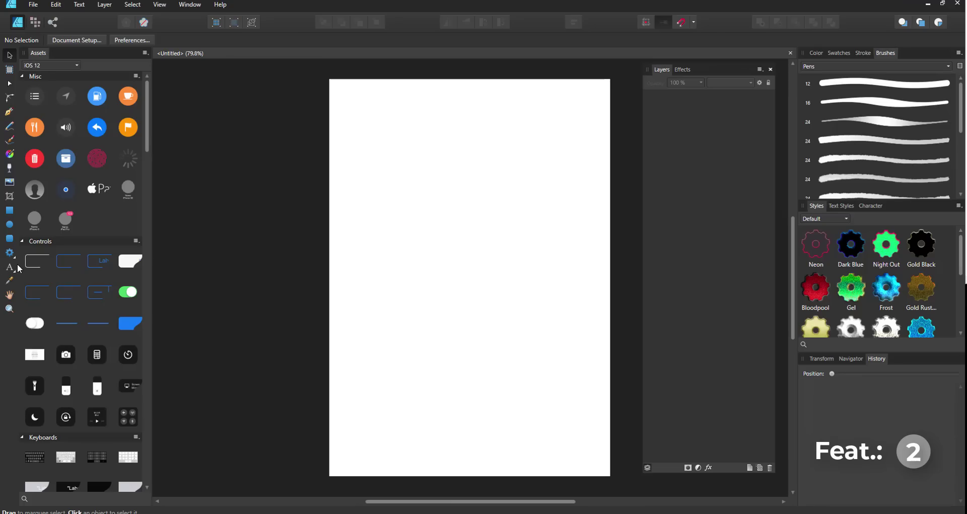
- Draw a large cog shape with equal proportions on the page and move it to the page's centre
scroll(479, 262, up, 2)
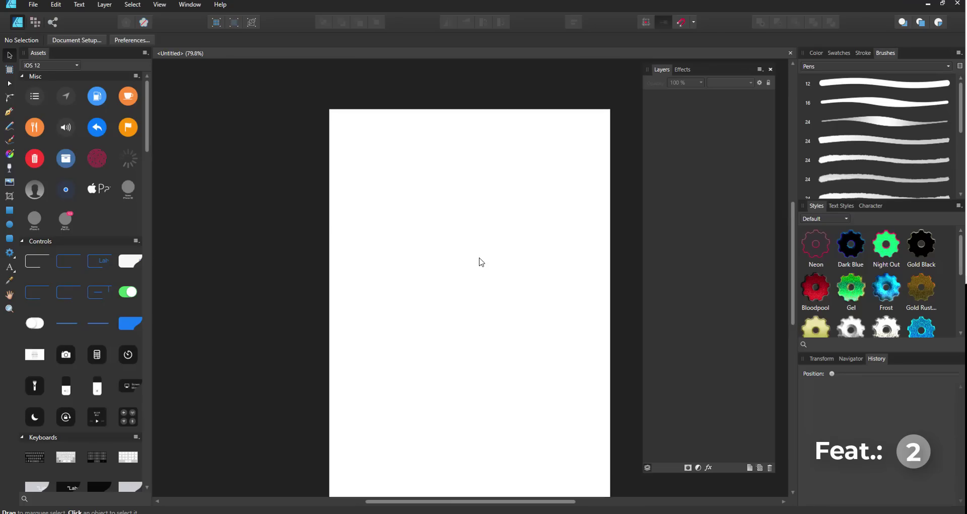
scroll(481, 266, down, 3)
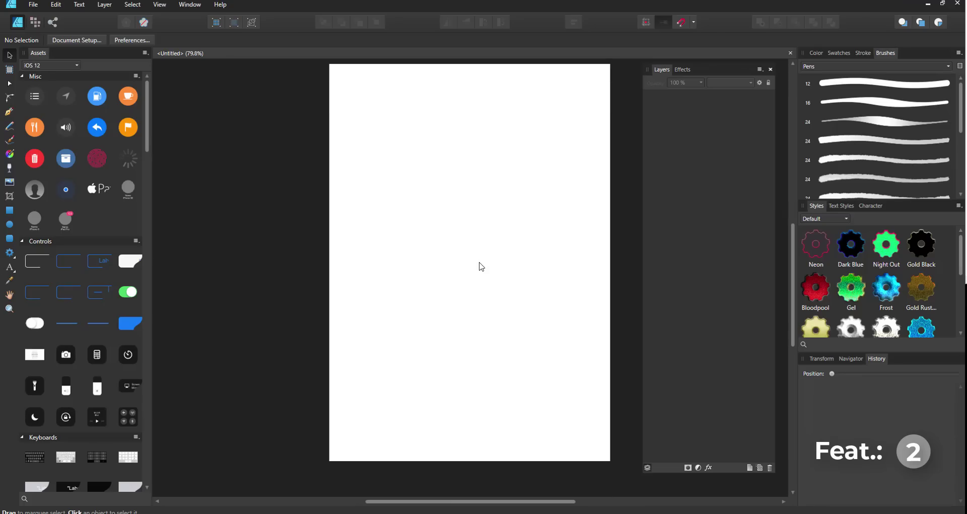
click(12, 253)
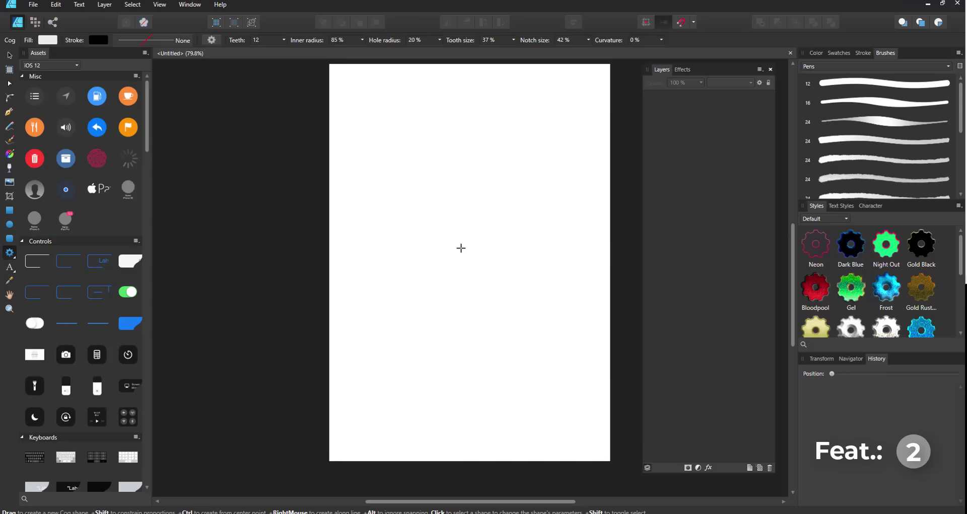
drag(427, 189, 585, 395)
drag(539, 296, 540, 296)
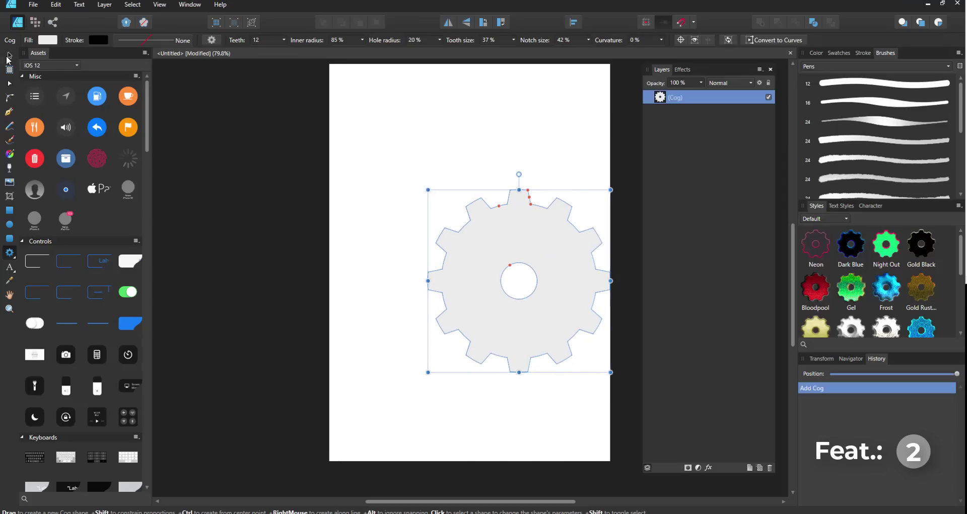
key(v)
drag(495, 259, 450, 233)
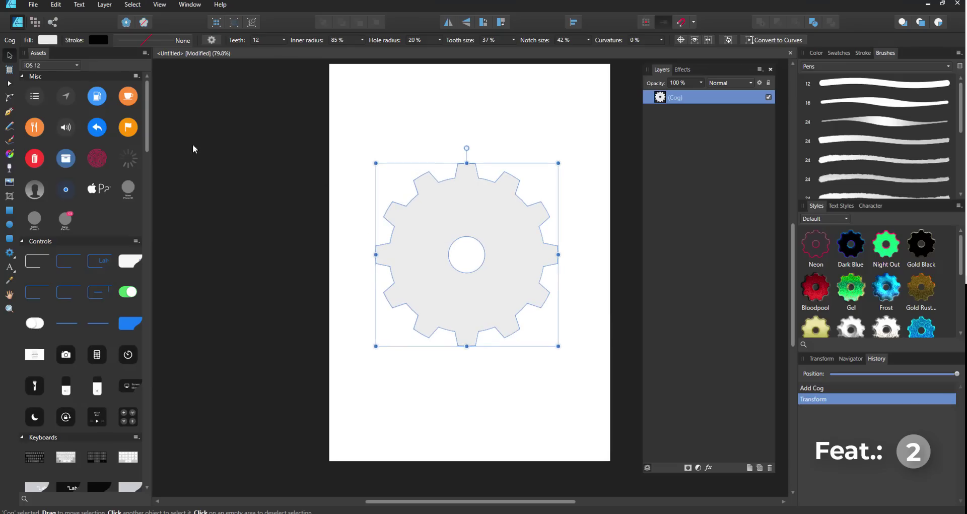
- Reshape the cog into a flower with inner radius 66%, hole radius 39%, tooth size 0%, notch size 0% and curvature 93%
click(10, 84)
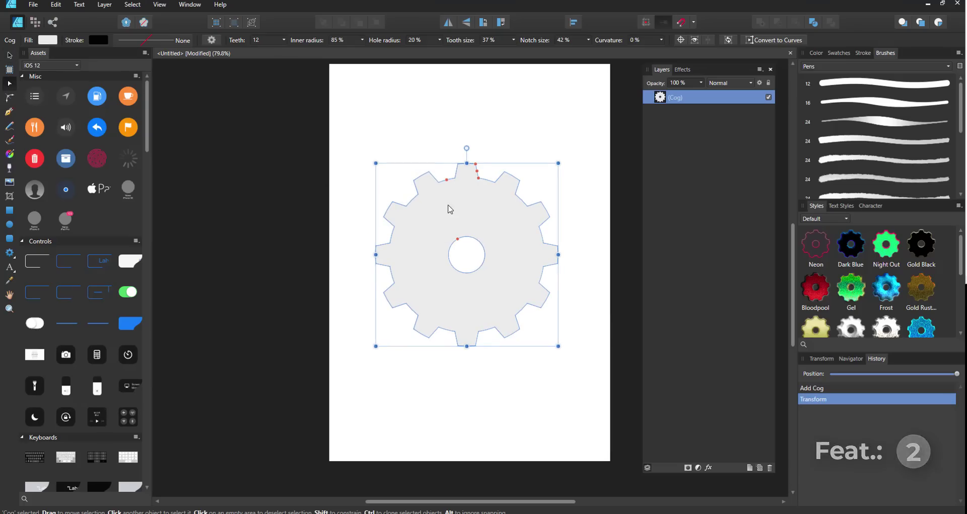
drag(447, 180, 456, 221)
drag(473, 165, 458, 187)
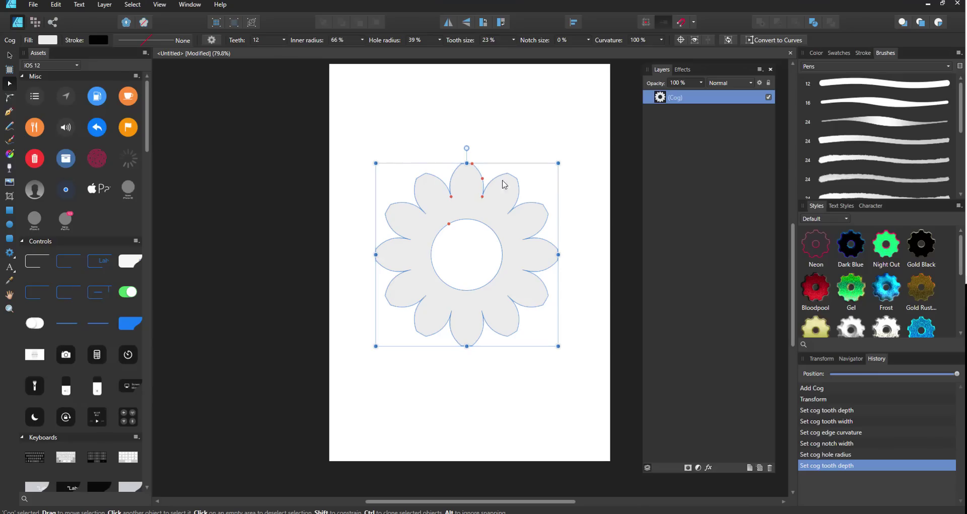
drag(515, 41, 488, 47)
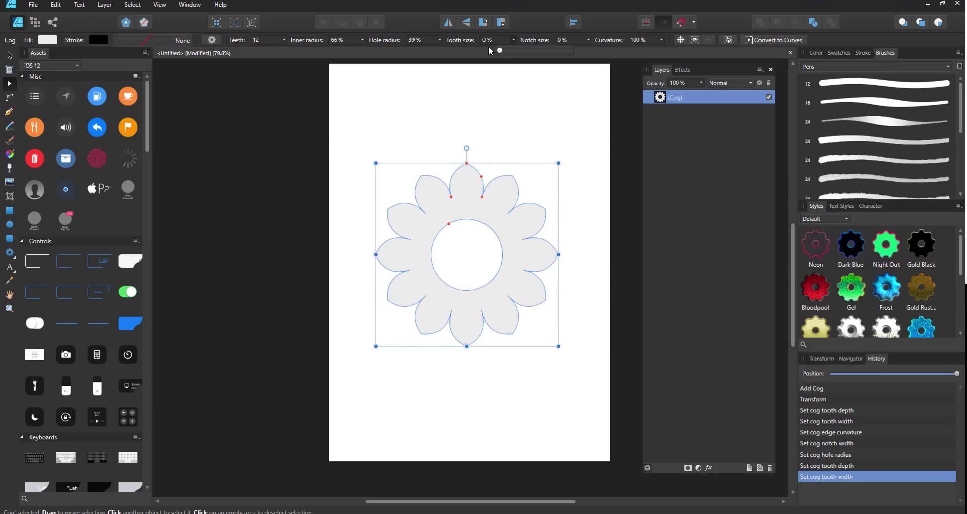
click(662, 40)
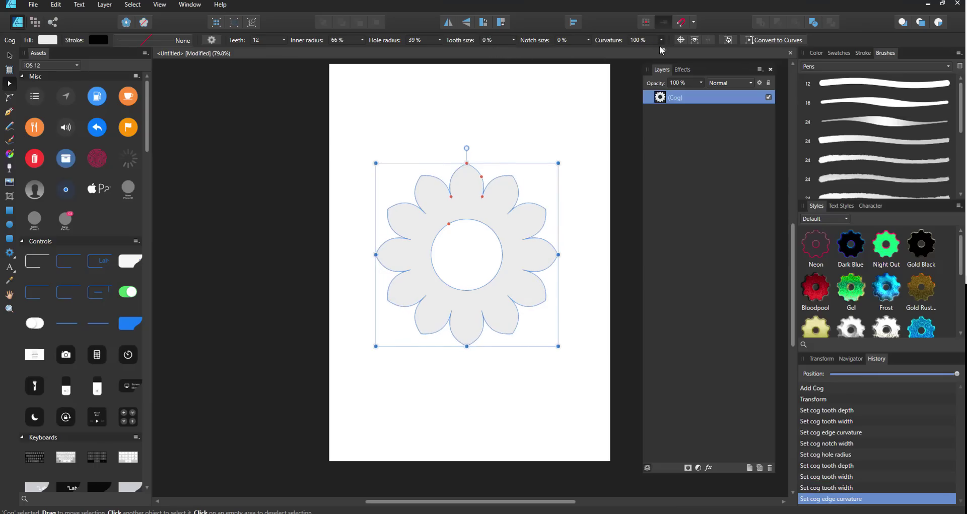
drag(664, 51, 661, 76)
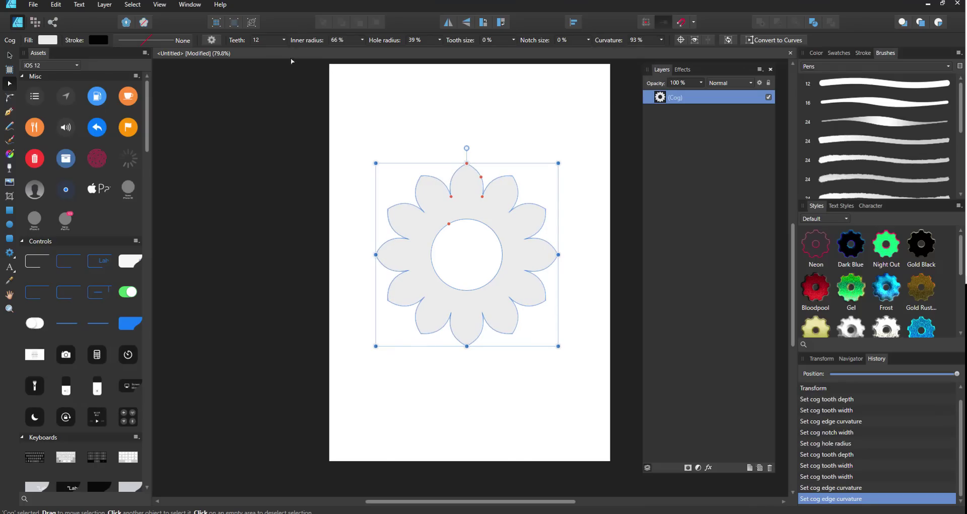
- Set the flower-shaped cog to 14 teeth and move it to the upper right of the page
click(284, 40)
drag(286, 51, 283, 51)
mouse_move(300, 50)
mouse_down()
mouse_move(322, 56)
mouse_move(277, 53)
mouse_move(289, 53)
mouse_up()
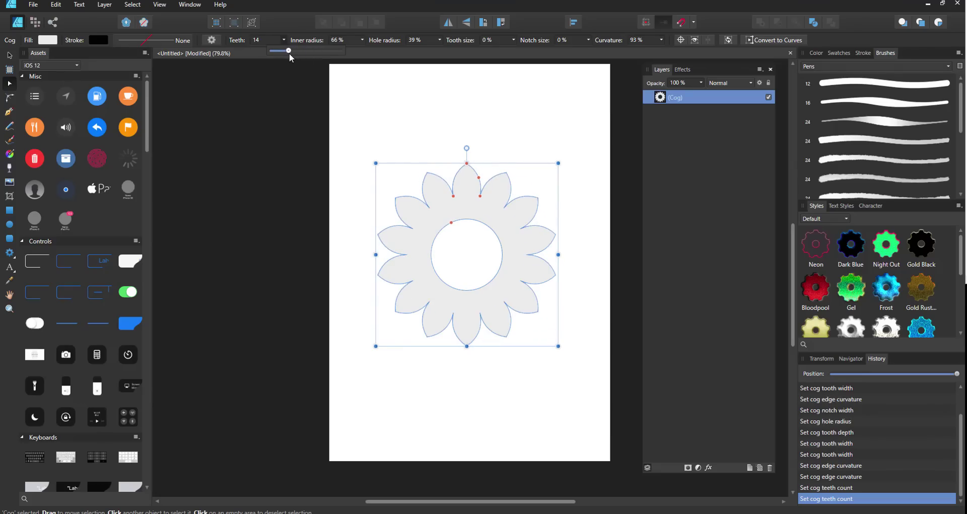
drag(487, 251, 530, 163)
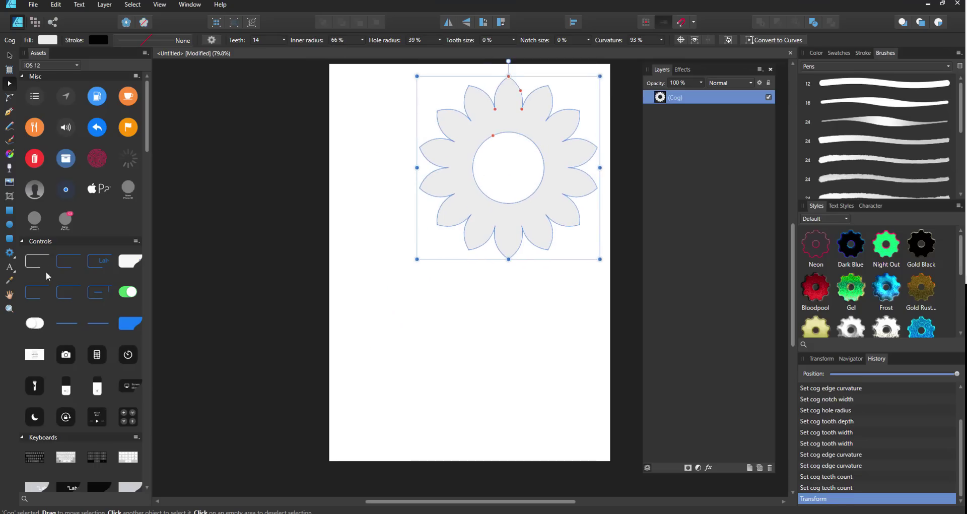
- Draw a five-pointed star on the lower part of the page with the Star tool
click(11, 258)
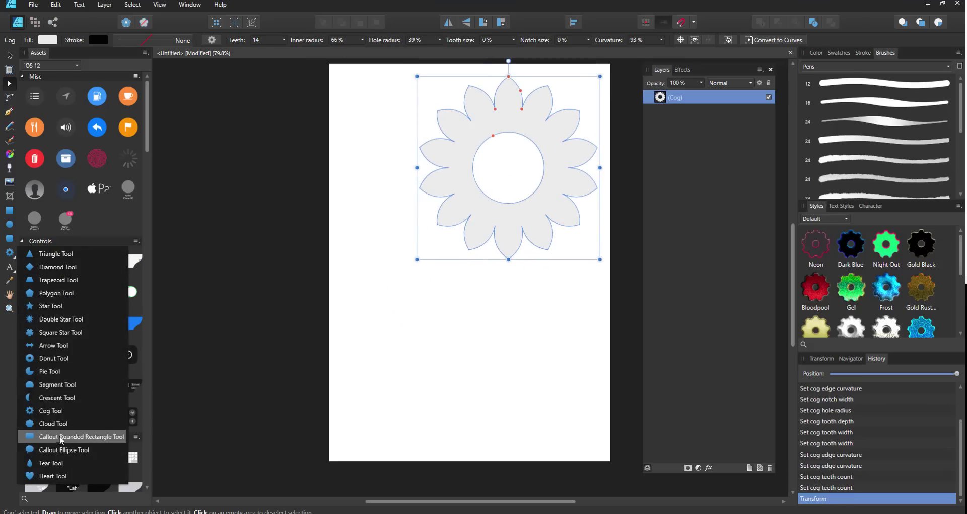
click(50, 306)
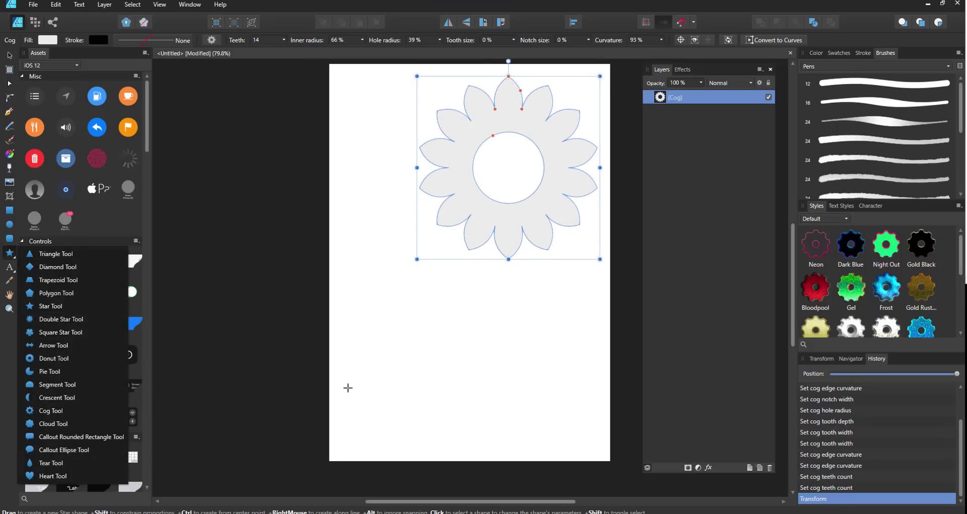
drag(391, 318, 528, 453)
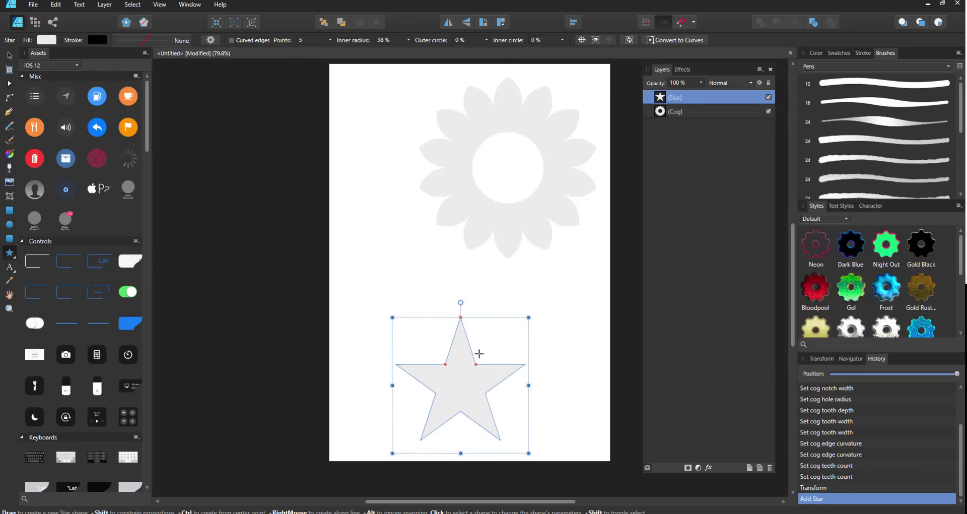
- Reshape the star into a daisy with 21 points, inner radius 26%, outer circle 89% and inner circle 26%
drag(446, 364, 447, 367)
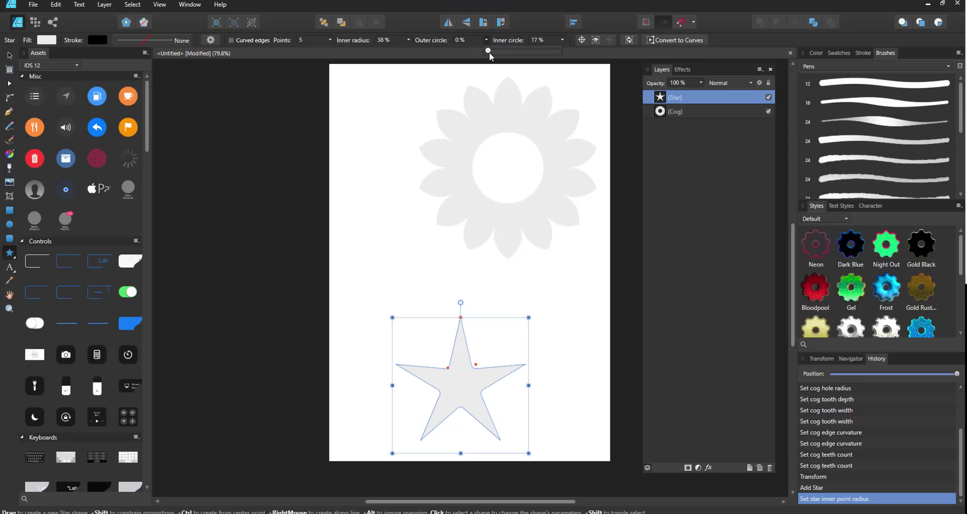
drag(489, 50, 550, 61)
drag(450, 372, 471, 370)
click(329, 40)
drag(330, 51, 358, 60)
- Resize the daisy-shaped star and place it below the cog flower on the lower part of the page
drag(528, 317, 482, 391)
drag(434, 416, 417, 367)
drag(454, 314, 535, 232)
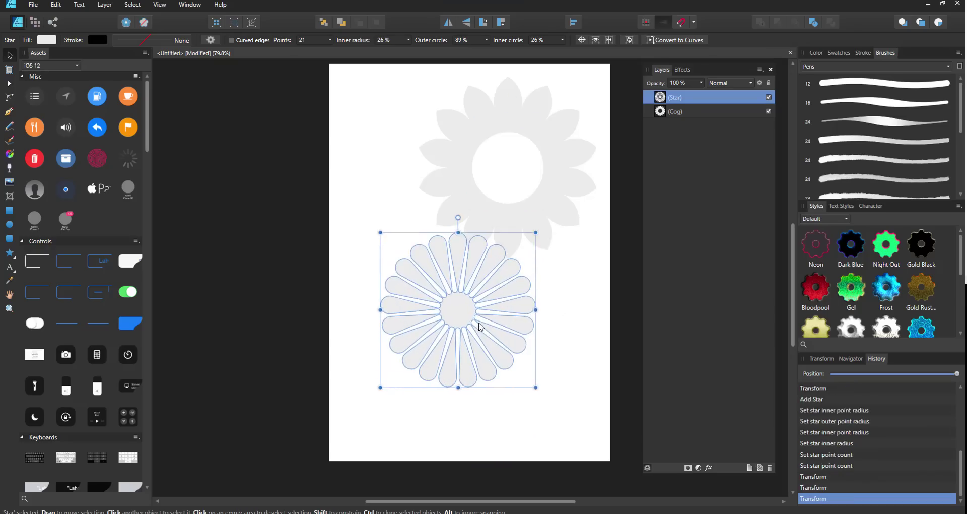
drag(481, 327, 474, 364)
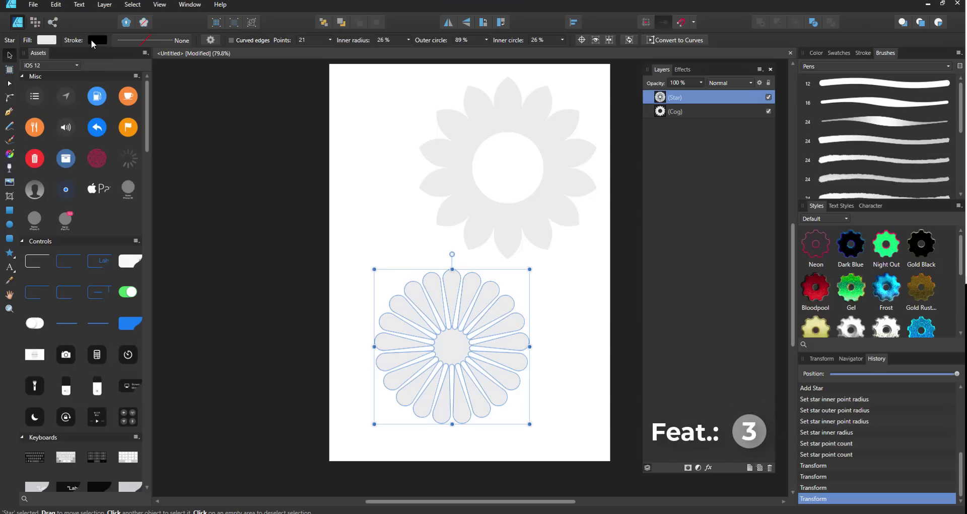
- Fill the daisy-shaped star with a red of hue 3, saturation 56 and lightness 48
scroll(376, 341, up, 4)
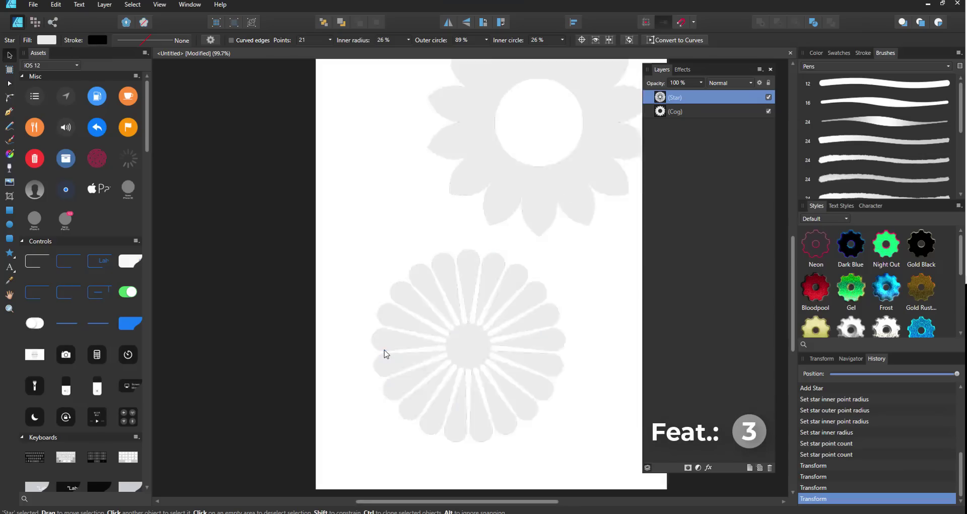
click(47, 41)
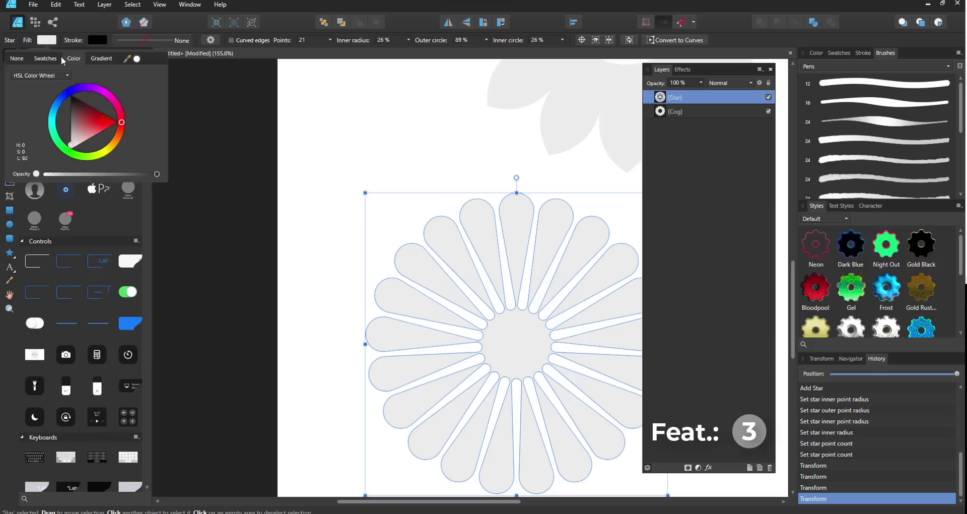
click(84, 122)
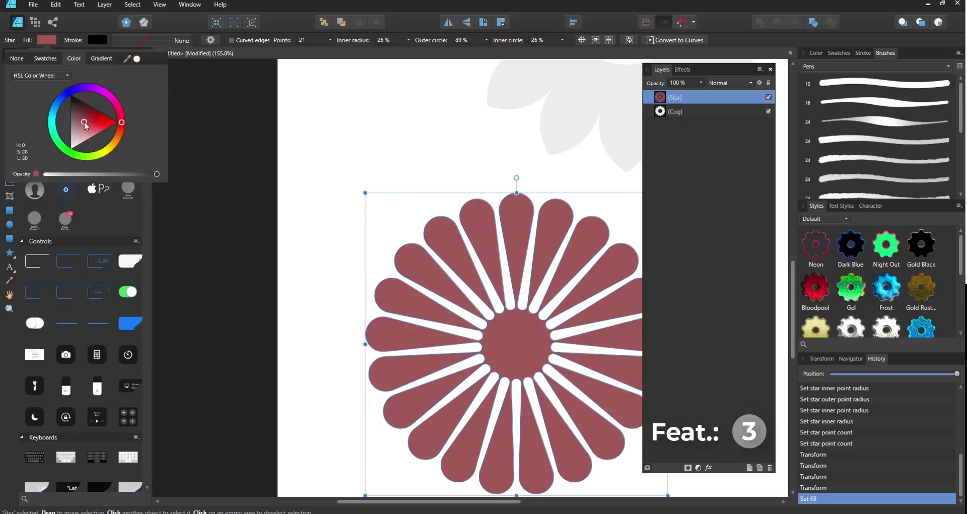
click(96, 121)
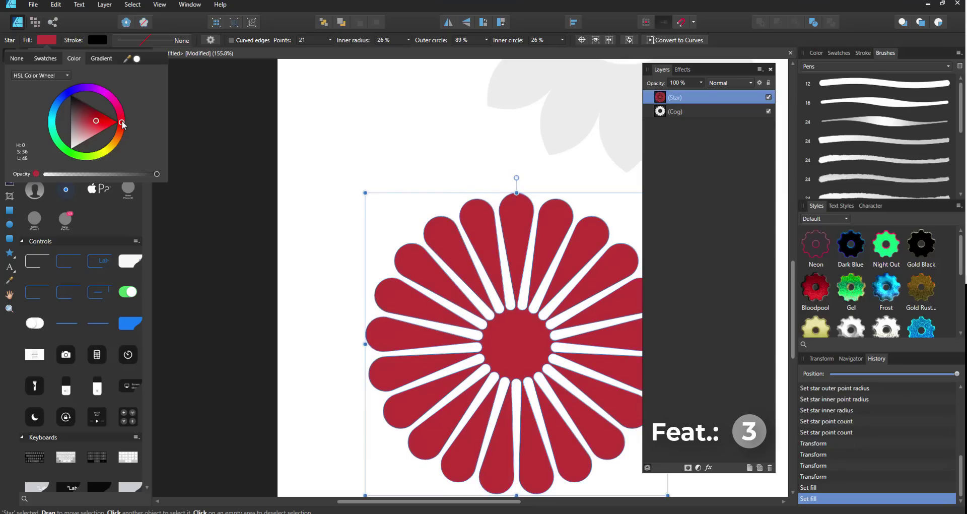
mouse_move(122, 125)
mouse_down()
mouse_move(109, 94)
mouse_move(86, 87)
mouse_move(57, 104)
mouse_move(50, 132)
mouse_move(80, 160)
mouse_move(129, 156)
mouse_move(141, 120)
mouse_move(131, 98)
mouse_move(71, 91)
mouse_move(55, 108)
mouse_move(63, 151)
mouse_move(113, 160)
mouse_move(121, 108)
mouse_move(120, 136)
mouse_move(99, 155)
mouse_move(125, 135)
mouse_move(122, 123)
mouse_up()
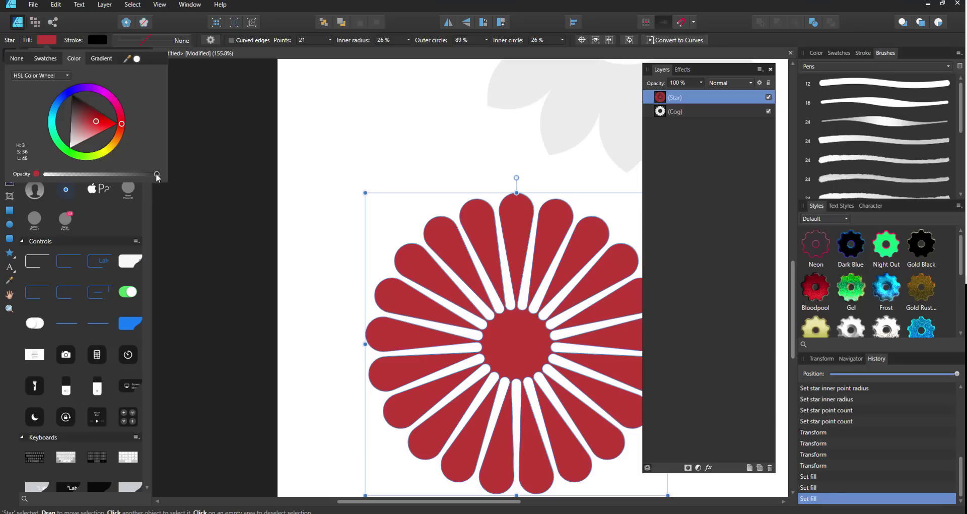
- Keep the daisy-shaped star's fill at full opacity, switch the fill control from opacity to noise and raise the noise strongly
mouse_move(155, 173)
mouse_down()
mouse_move(83, 174)
mouse_move(173, 170)
mouse_move(80, 177)
mouse_move(187, 173)
mouse_move(50, 171)
mouse_move(164, 177)
mouse_up()
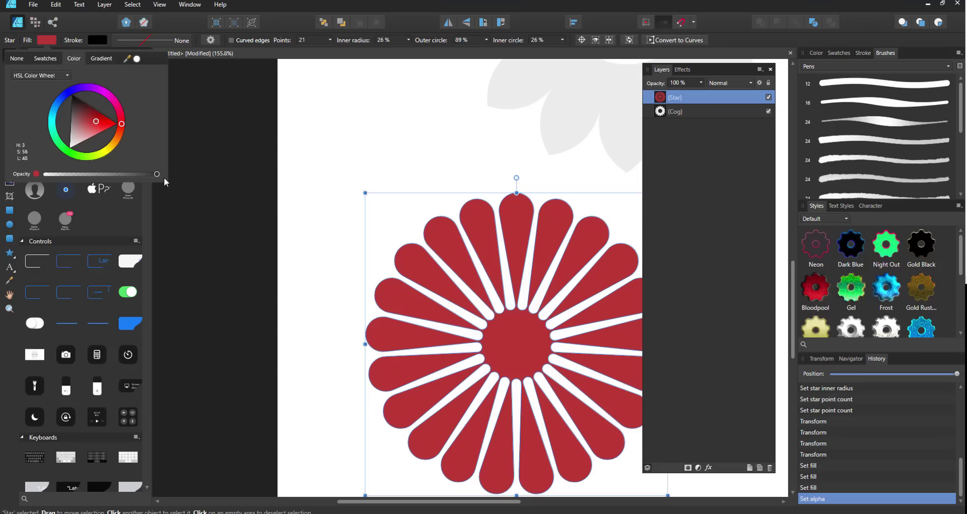
click(38, 174)
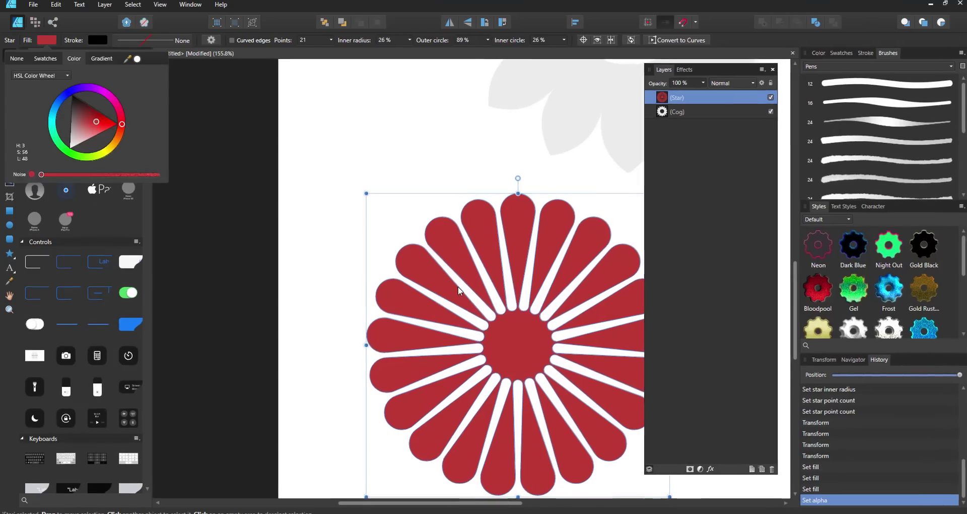
scroll(583, 374, up, 2)
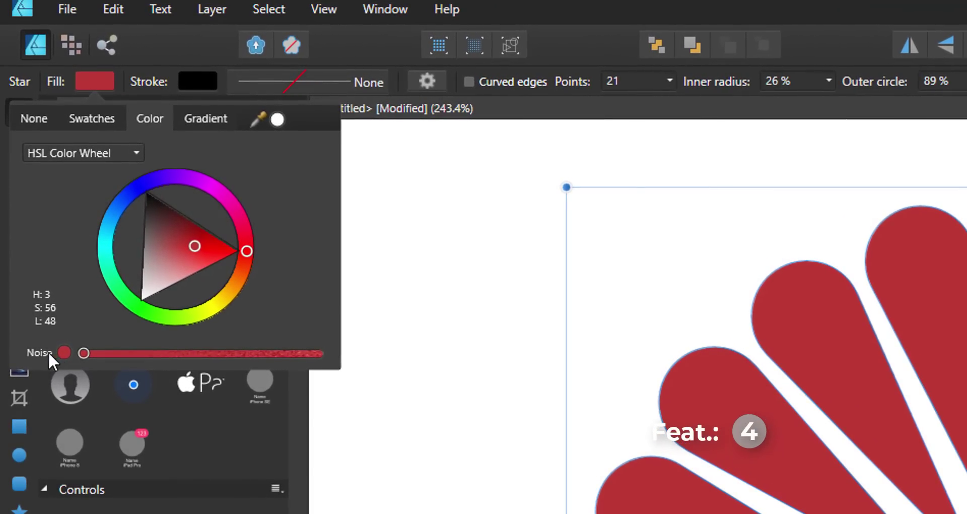
click(57, 353)
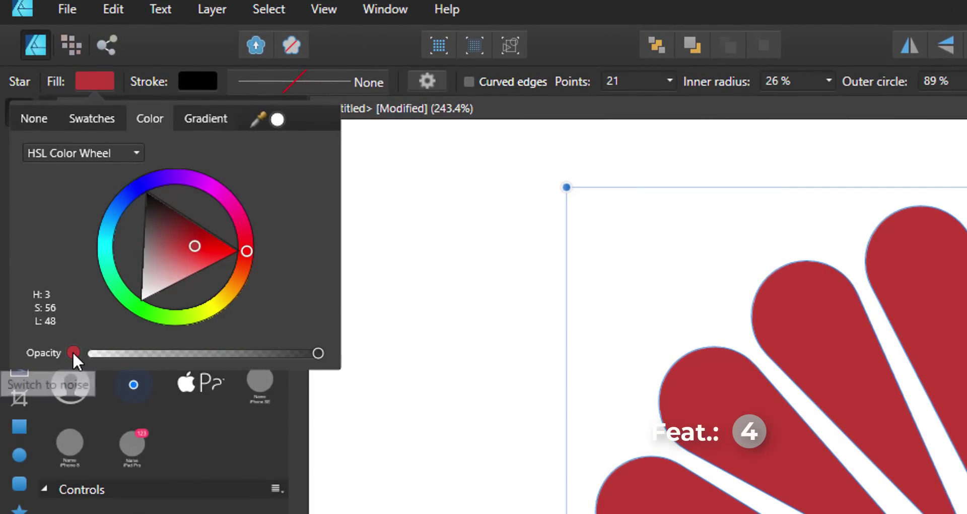
click(73, 352)
drag(104, 353, 250, 356)
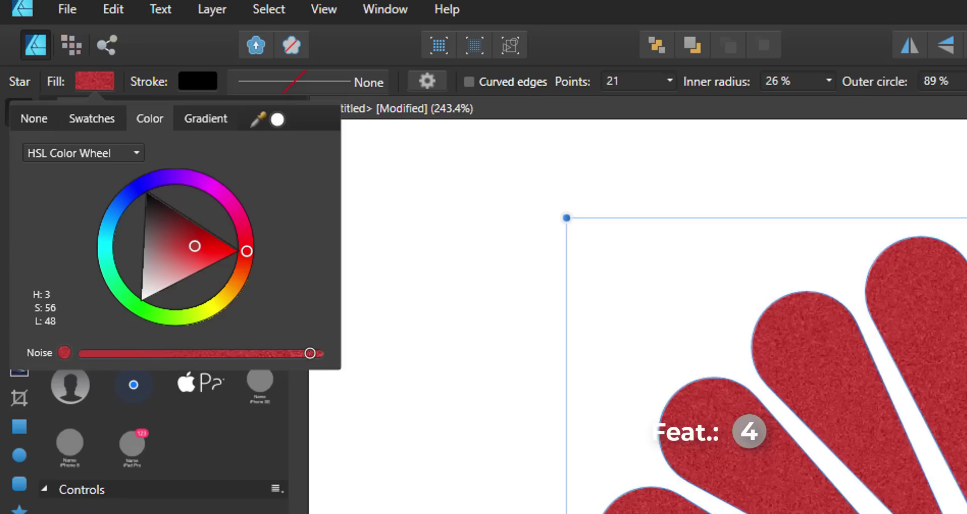
- Raise the fill noise of the daisy-shaped star to its maximum and clear the selection
scroll(958, 508, up, 1)
scroll(957, 509, up, 1)
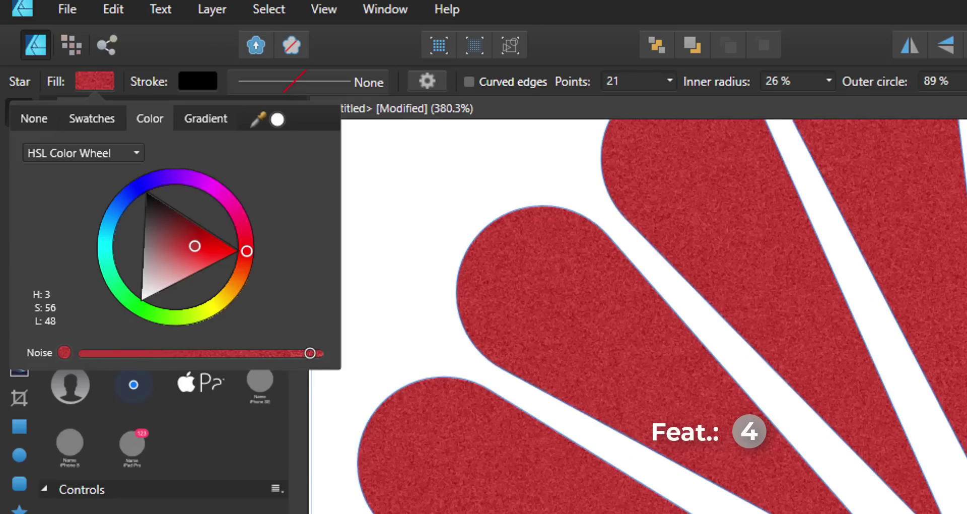
mouse_move(307, 352)
mouse_down()
mouse_move(352, 359)
mouse_move(109, 353)
mouse_move(318, 353)
mouse_up()
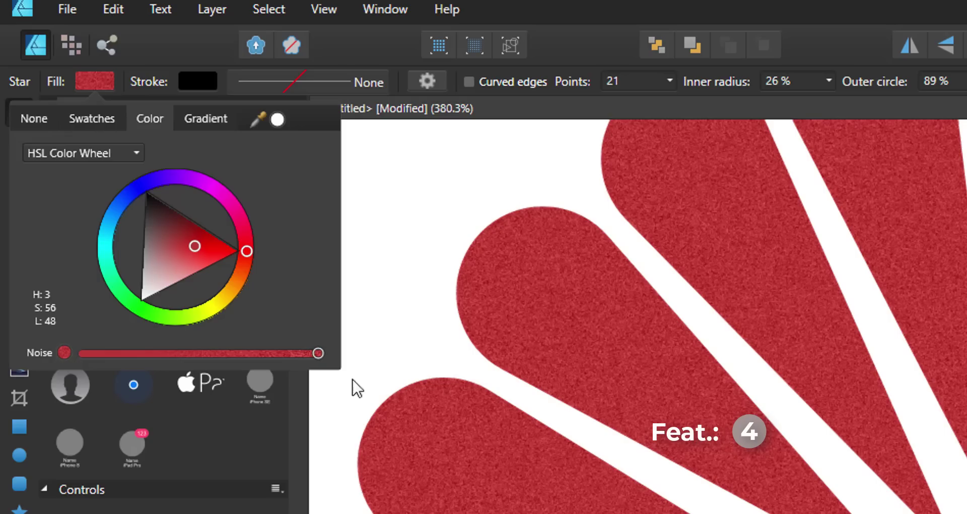
key(ctrl+z)
key(ctrl+shift+z)
scroll(654, 478, down, 1)
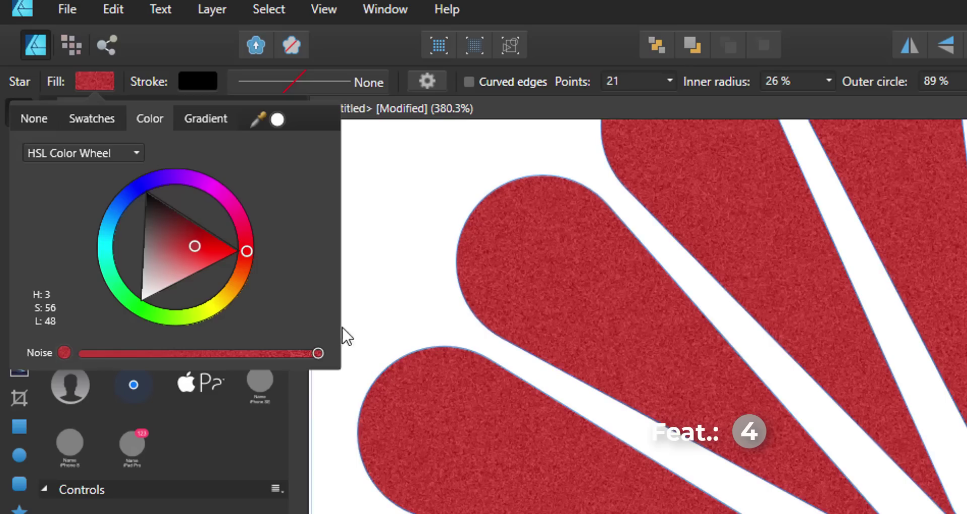
drag(317, 354, 393, 355)
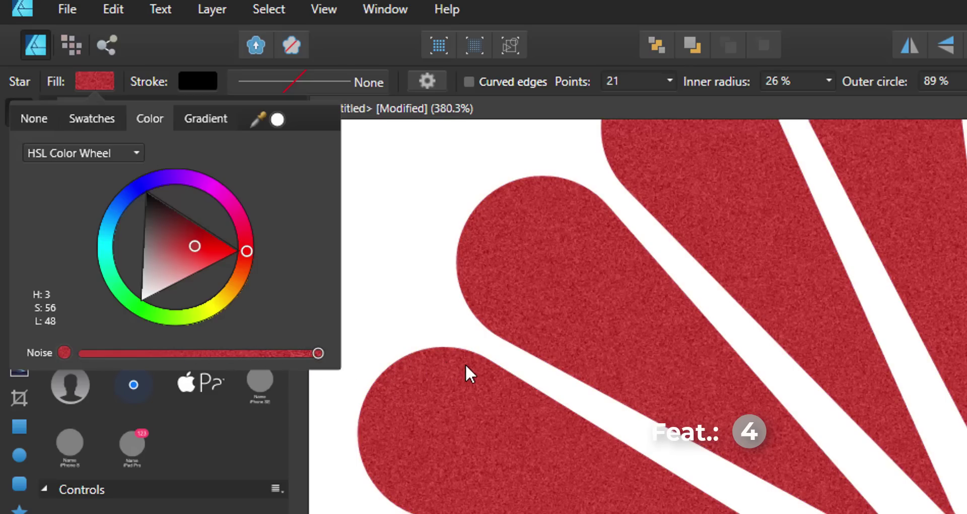
scroll(500, 427, down, 5)
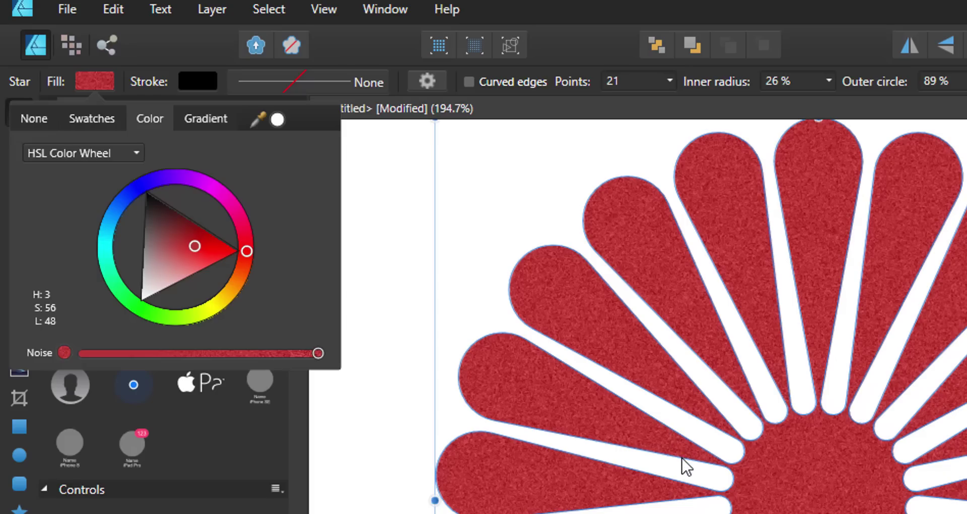
scroll(784, 506, down, 4)
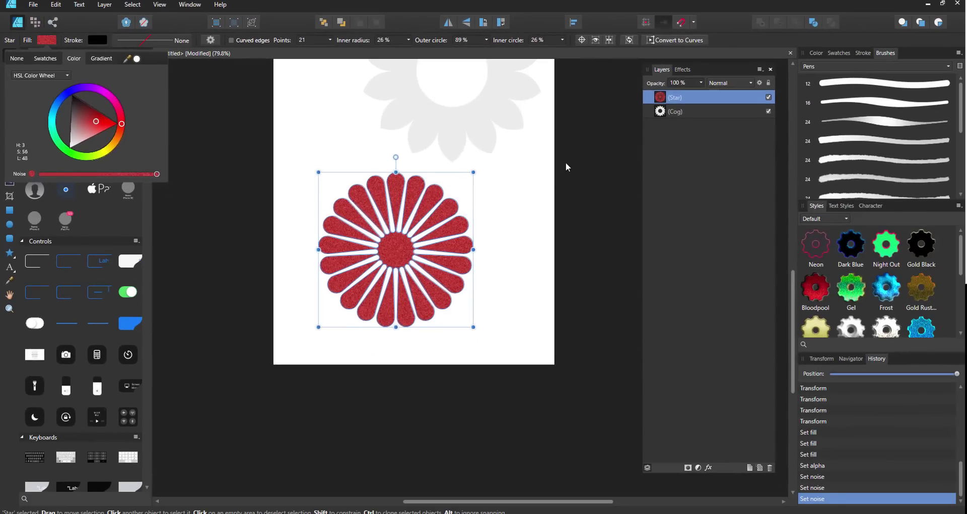
click(566, 167)
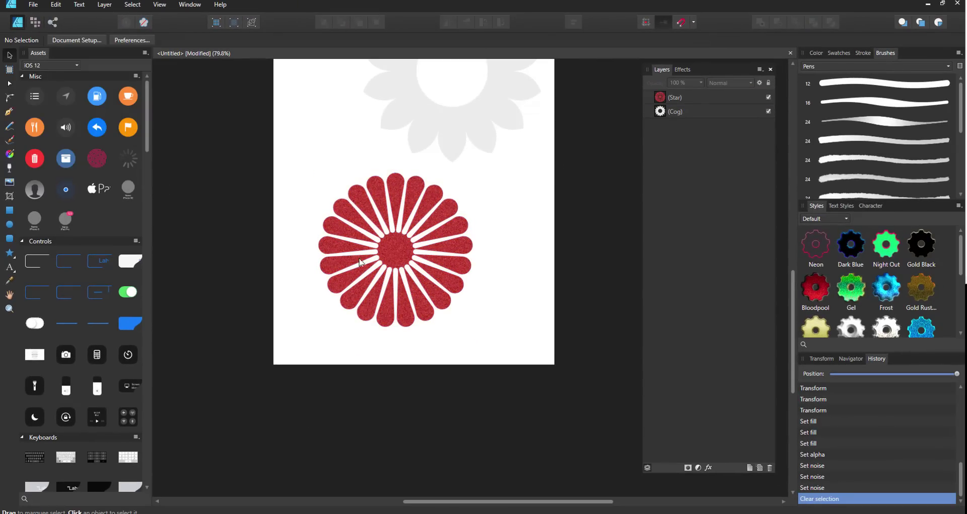
scroll(243, 261, up, 2)
scroll(383, 262, down, 1)
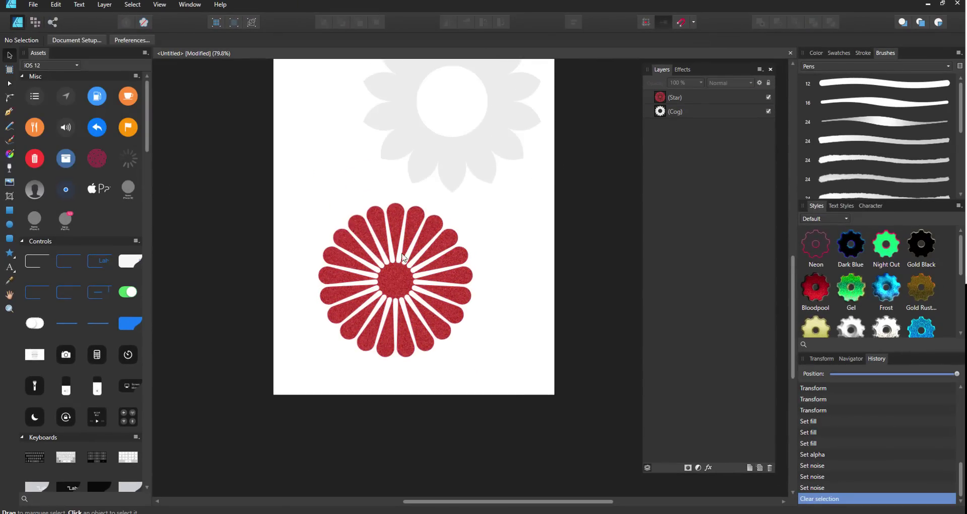
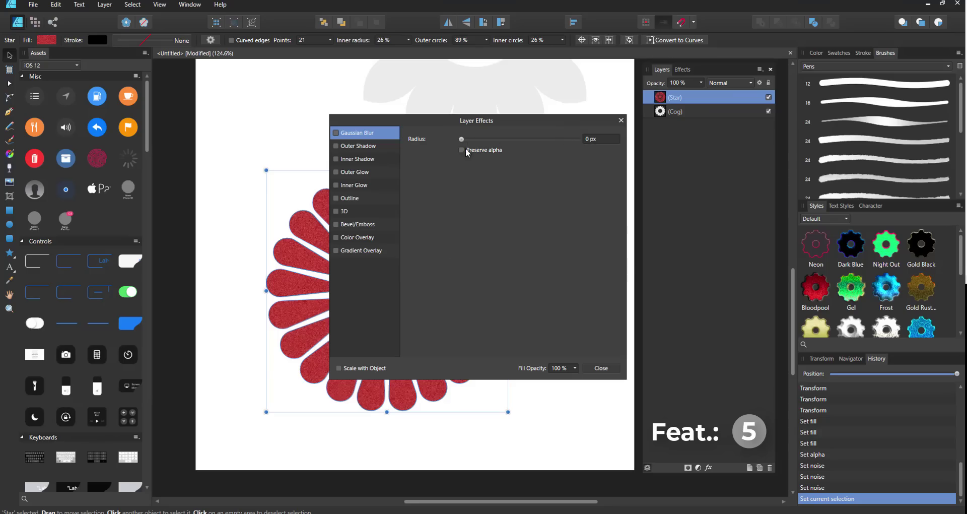
- Close the Layer Effects dialog and display the daisy-shaped star's effects beside the canvas instead
click(621, 120)
click(683, 69)
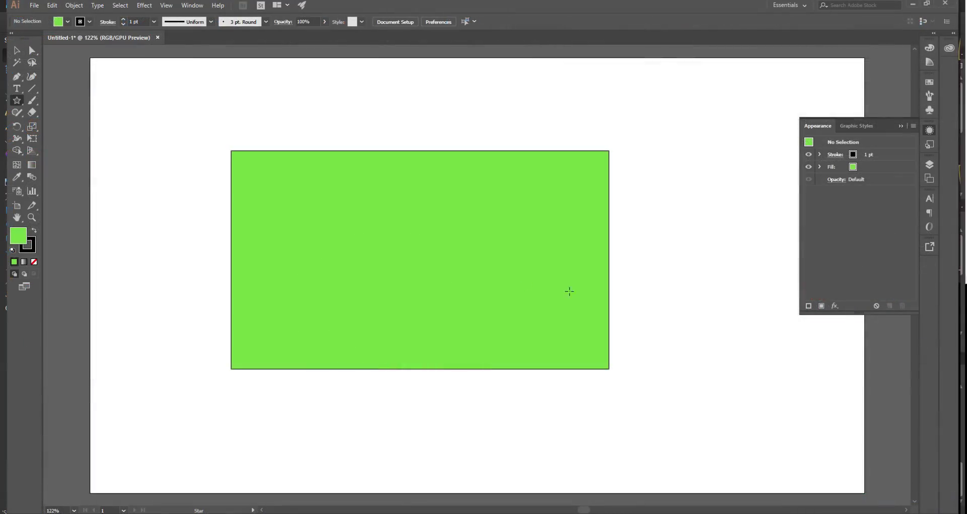
- Switch to Adobe Illustrator, draw a green star about 270 by 257 px and move it beside the green rectangle
drag(620, 268, 471, 259)
mouse_move(481, 166)
mouse_down()
mouse_move(539, 296)
mouse_move(521, 248)
mouse_up()
key(v)
mouse_move(450, 181)
mouse_down()
mouse_move(501, 260)
mouse_move(494, 239)
mouse_up()
- Apply a previewed Gaussian Blur effect with a radius of 55.5 pixels to the green star
click(835, 306)
mouse_move(856, 217)
click(783, 217)
click(421, 270)
drag(464, 248, 476, 248)
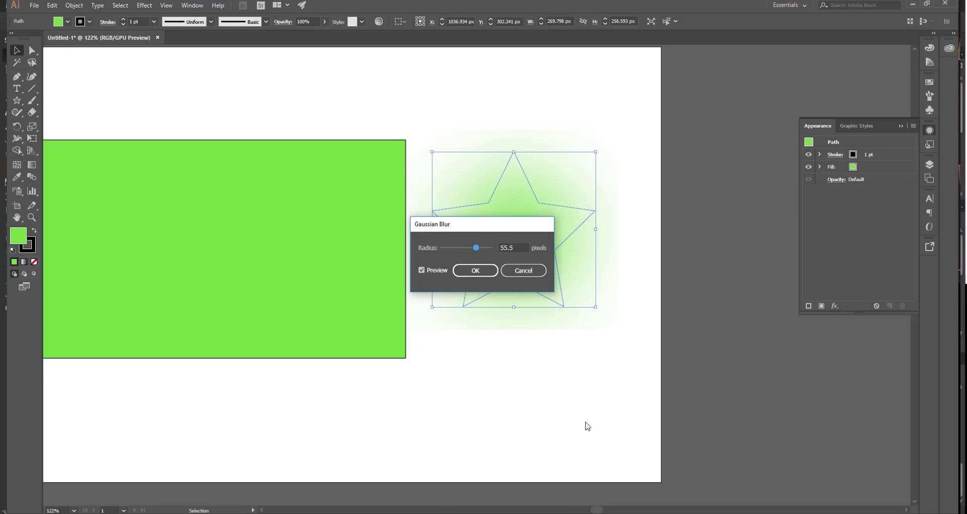
click(474, 270)
- Pick a different fill colour for the blurred star
double_click(19, 235)
click(173, 157)
click(309, 140)
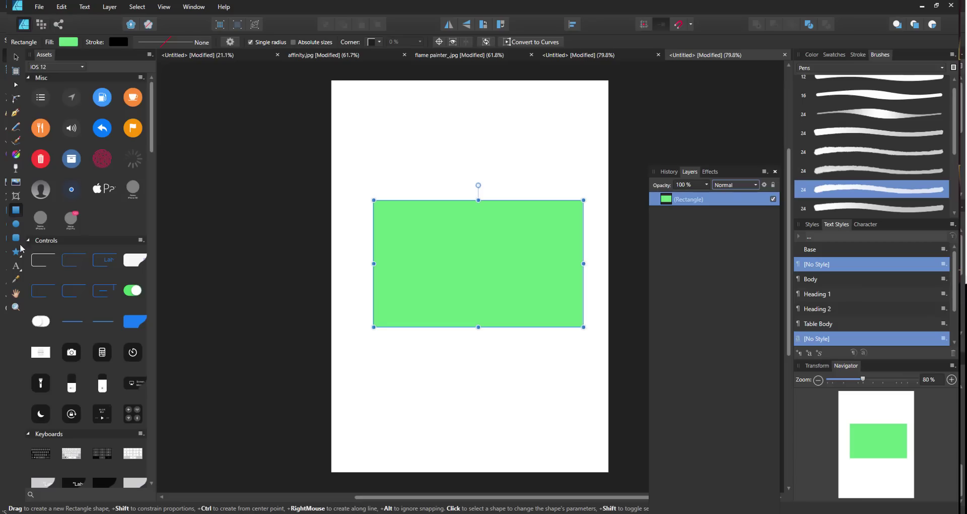
- Switch to Affinity Designer, draw a five-pointed star below the green rectangle and give it a 100 px Gaussian Blur
drag(449, 401, 514, 391)
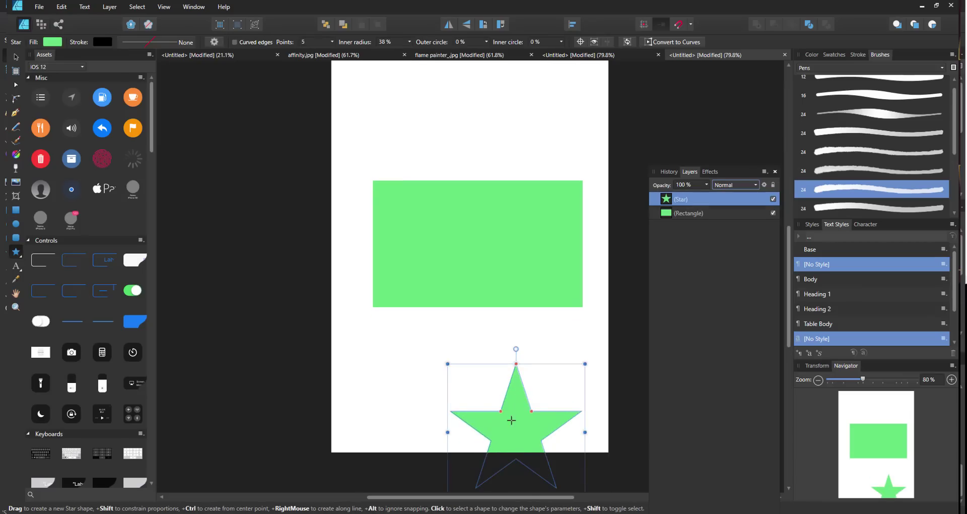
click(710, 171)
click(664, 202)
drag(683, 225, 743, 235)
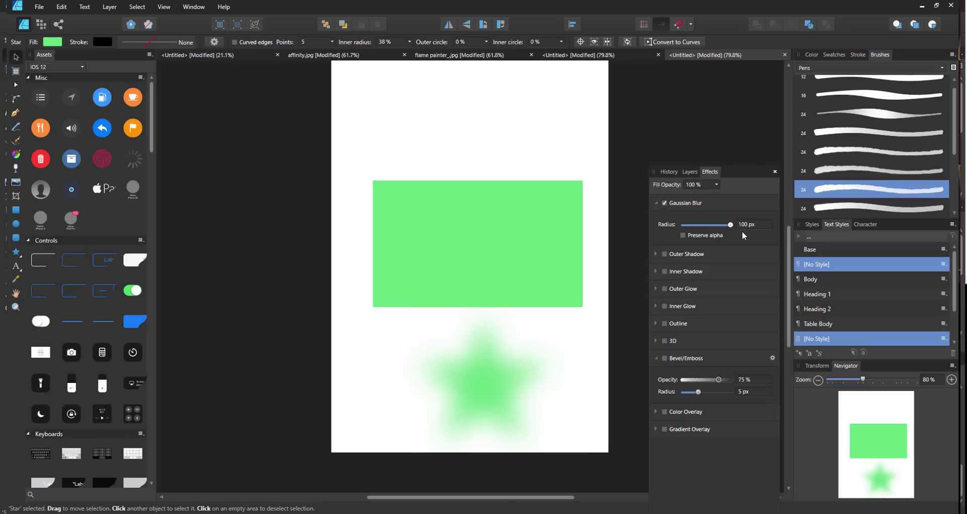
- Fill the blurred star with a pink of hue 337, saturation 100 and lightness 42, and toggle Preserve alpha
click(52, 41)
drag(61, 138, 113, 113)
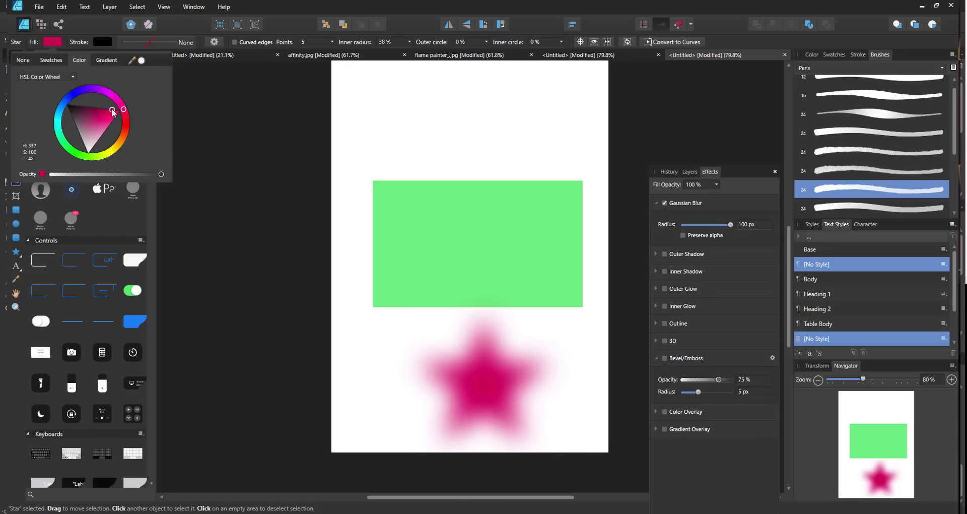
click(707, 236)
click(706, 236)
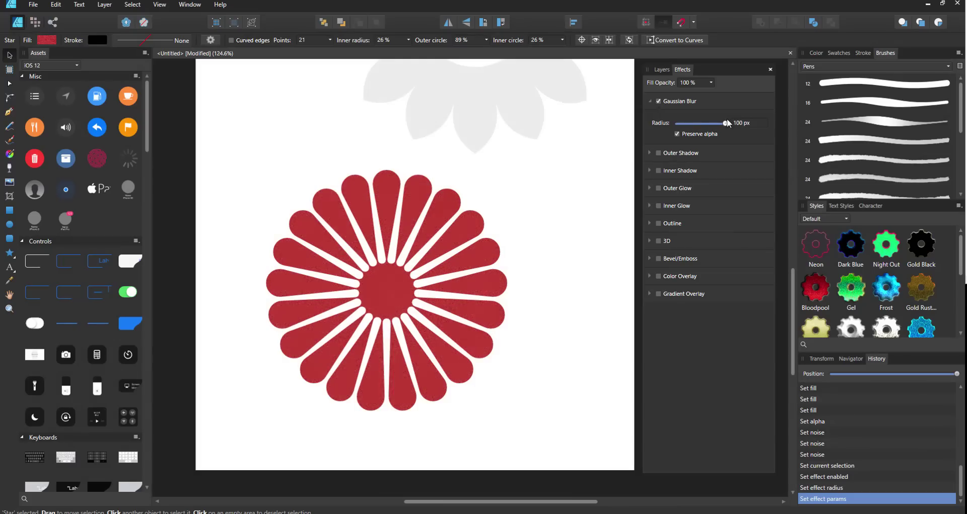
- Turn off Preserve alpha for the daisy-shaped star's Gaussian Blur and bring the blur radius down to 0 px
drag(727, 119, 691, 132)
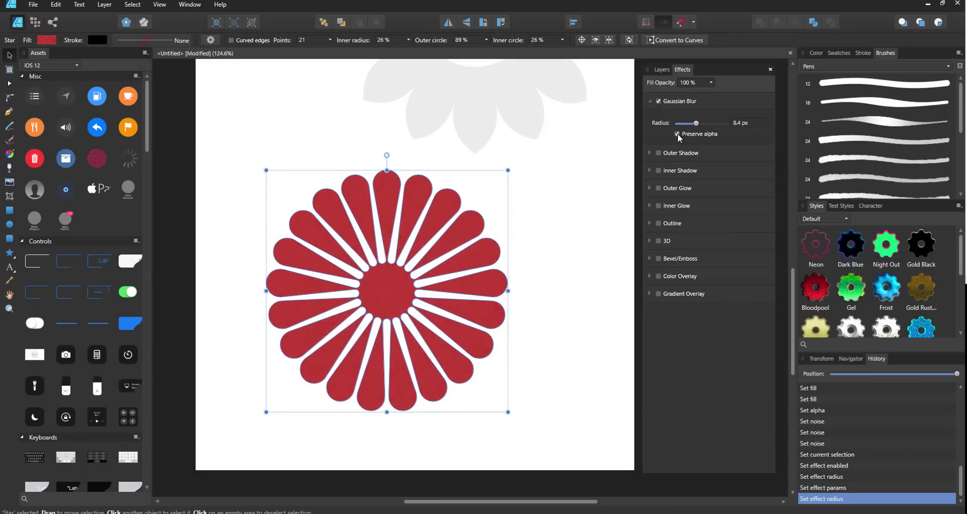
click(677, 134)
drag(696, 123, 675, 126)
- Replace the daisy-shaped star's Gaussian Blur with Bevel/Emboss at 89% opacity and 17.8 px radius
click(659, 259)
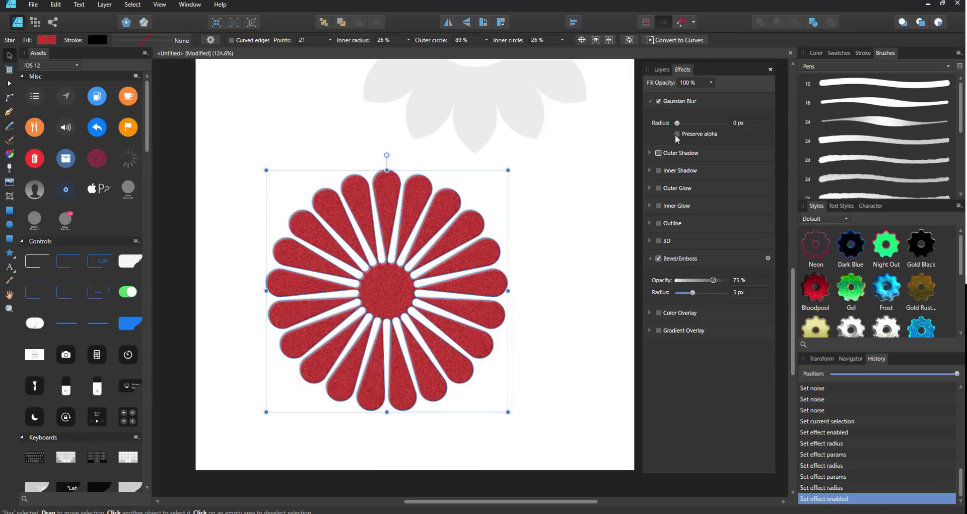
click(658, 100)
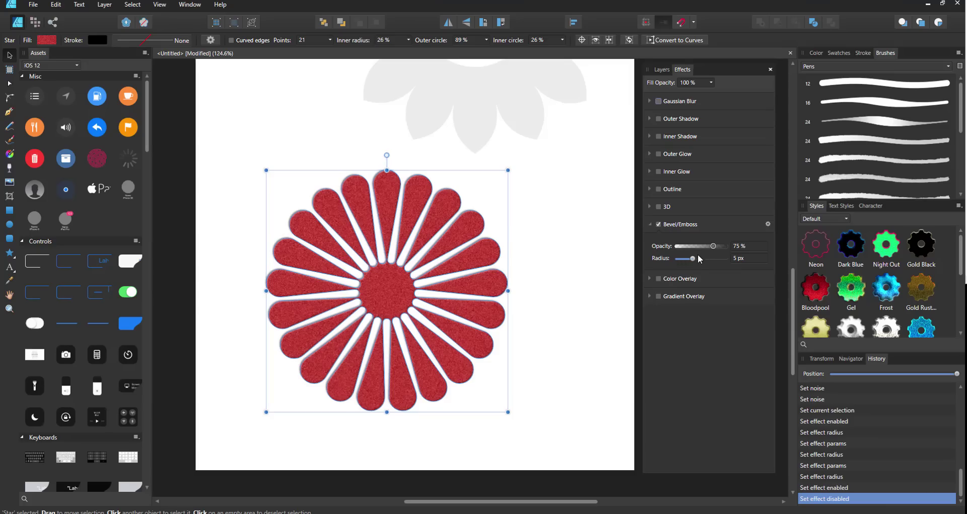
mouse_move(693, 258)
mouse_down()
mouse_move(729, 249)
mouse_move(703, 249)
mouse_move(720, 246)
mouse_up()
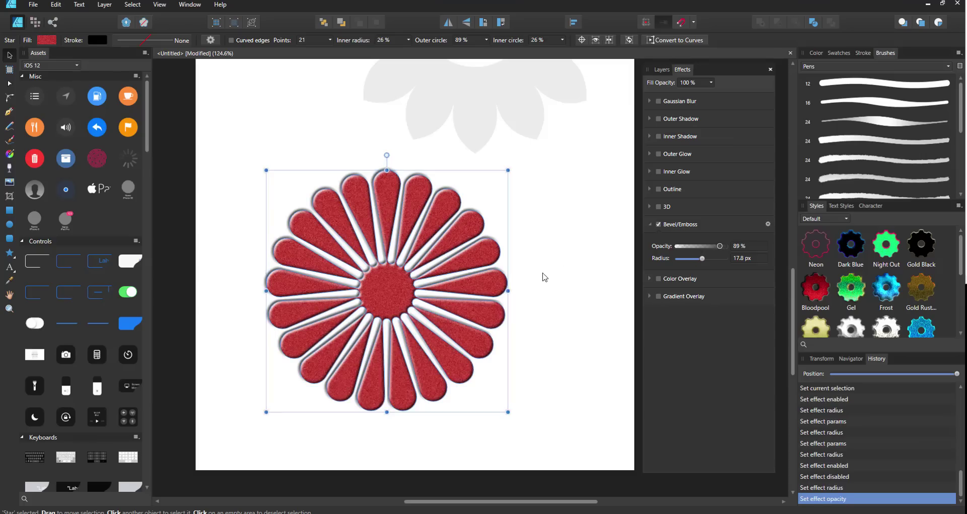
click(663, 70)
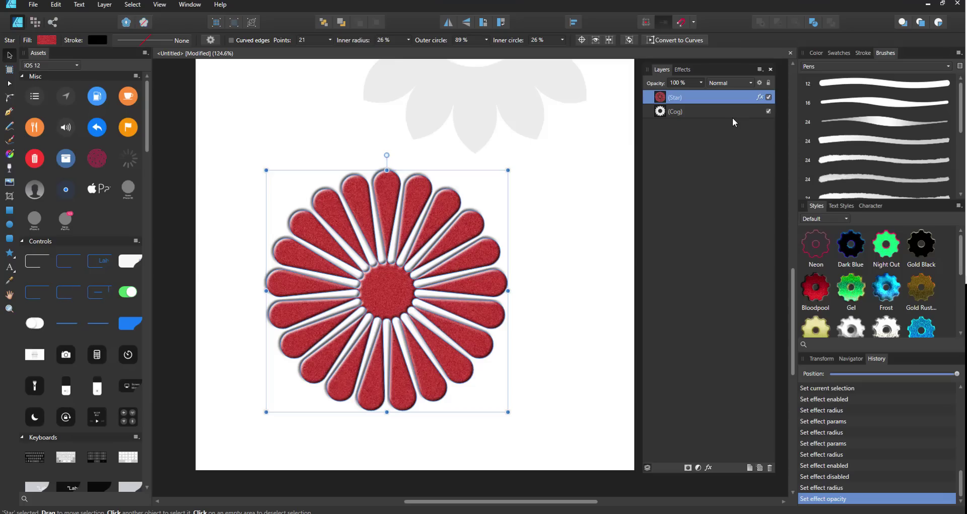
- Float the History list beside the layers, look up the Save History With Document command and clear the selection
drag(874, 359, 557, 76)
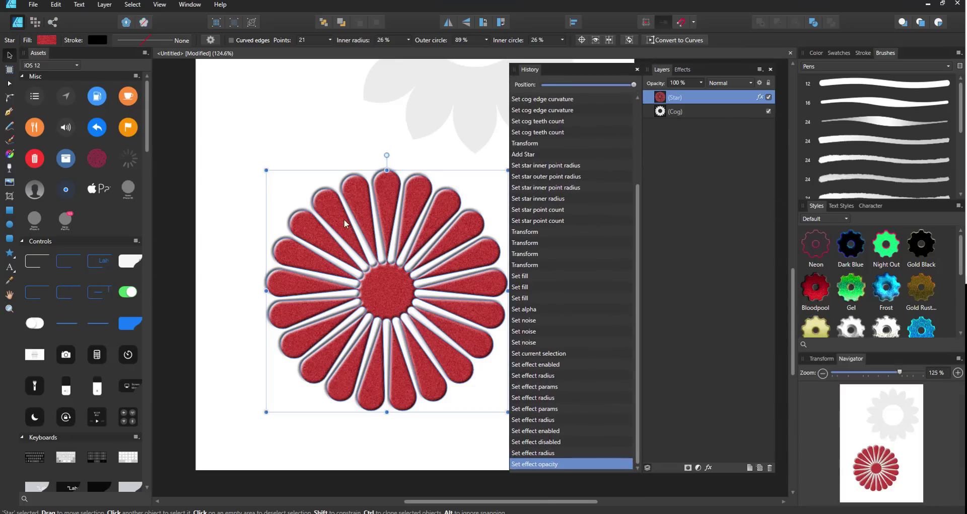
scroll(382, 227, down, 4)
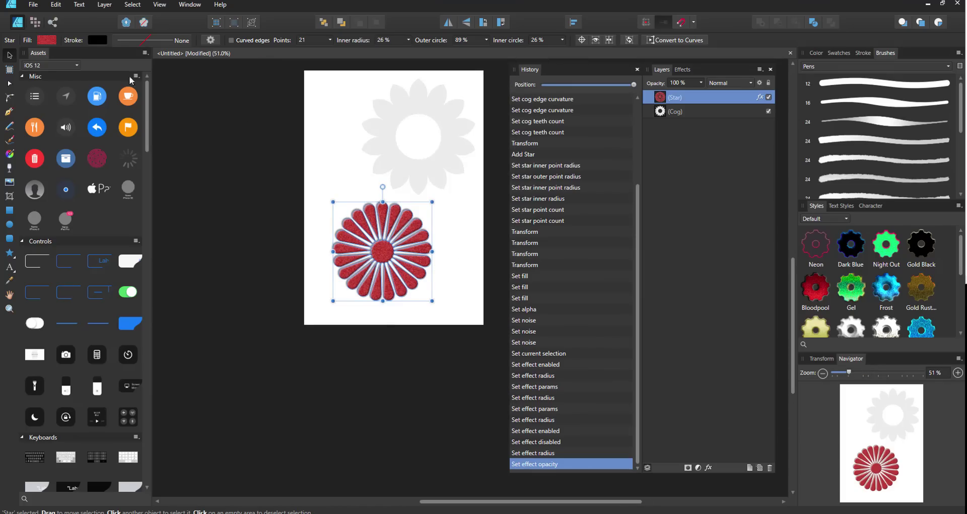
click(32, 4)
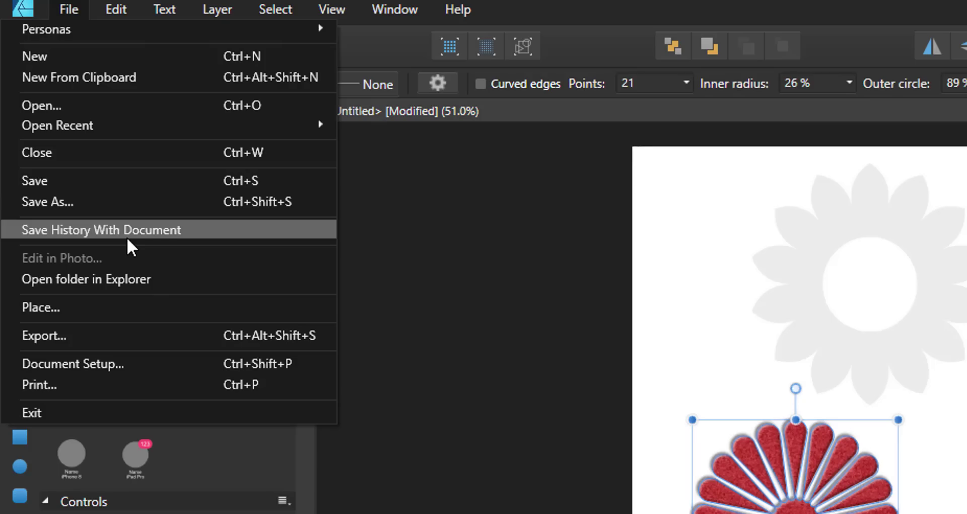
click(643, 294)
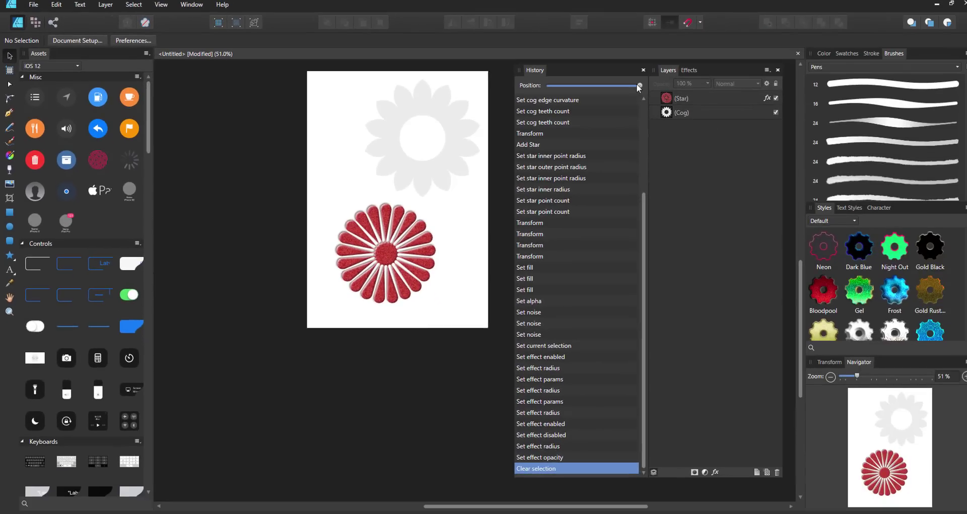
- Roll the document history back to the first noise change and clear the selection to start a new history branch
drag(634, 86, 636, 147)
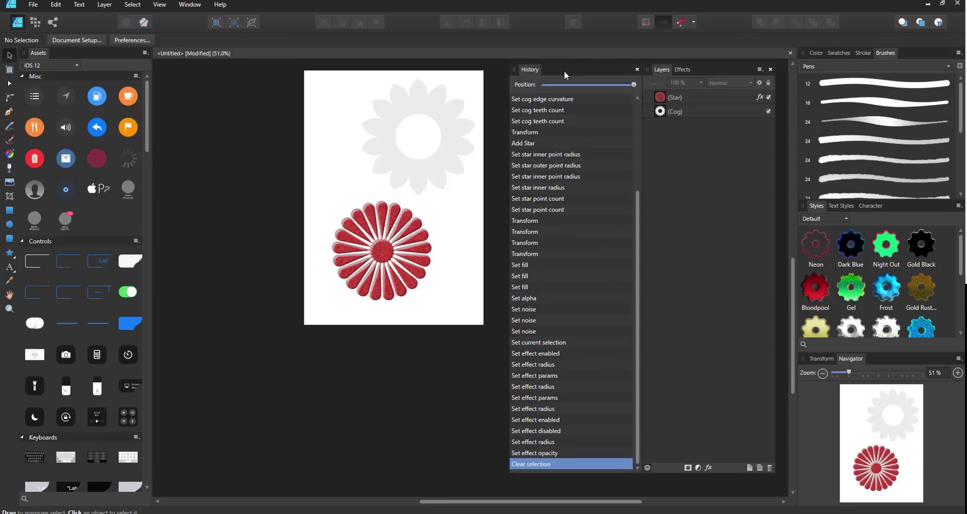
scroll(393, 310, up, 5)
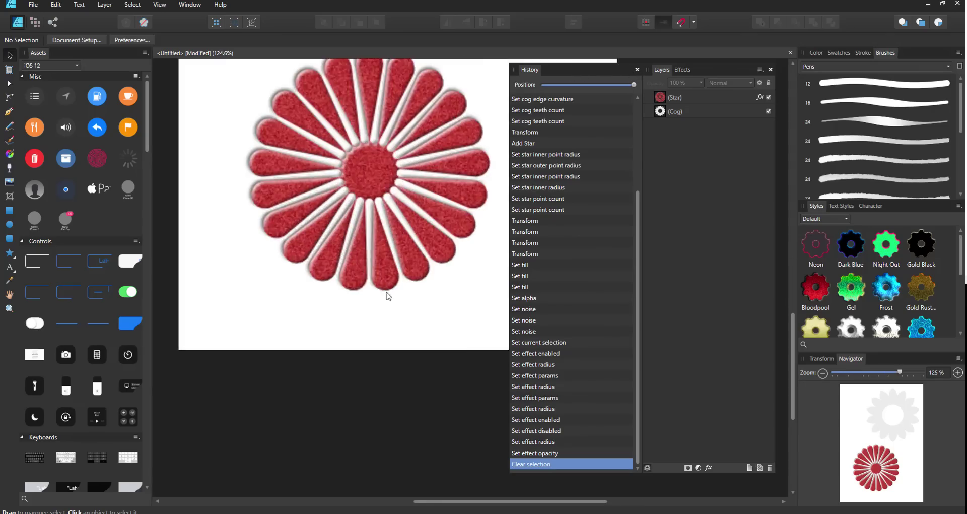
drag(634, 85, 606, 88)
click(430, 392)
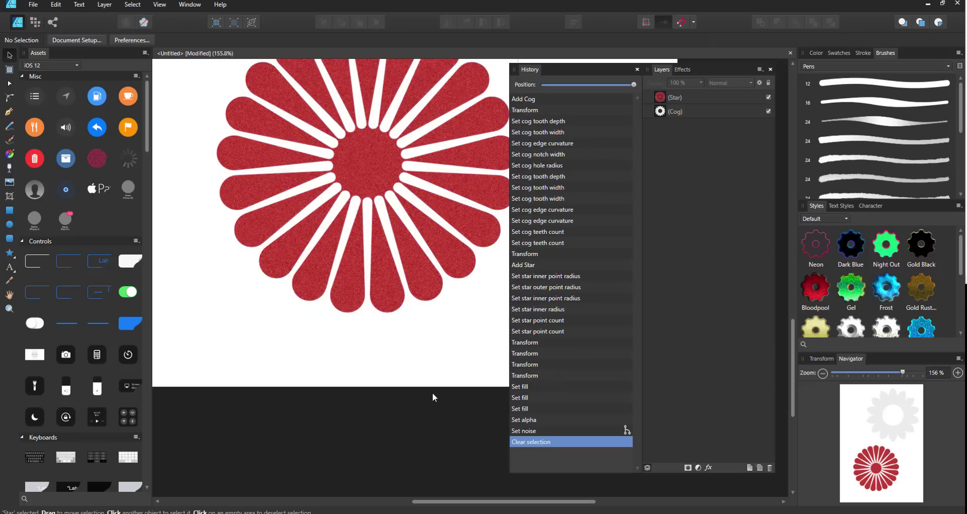
- Return to the Set noise state in the history, where the alternative branches split
scroll(404, 385, up, 1)
scroll(404, 385, up, 3)
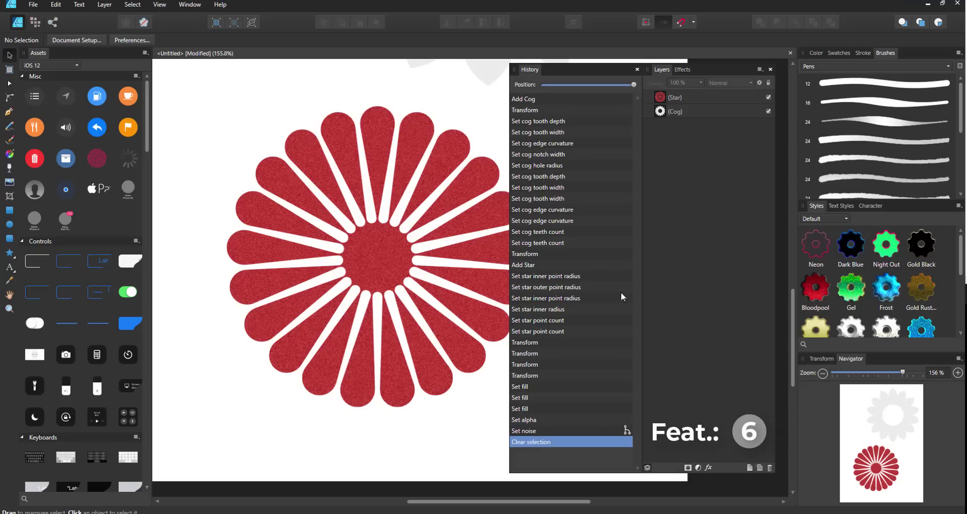
click(597, 431)
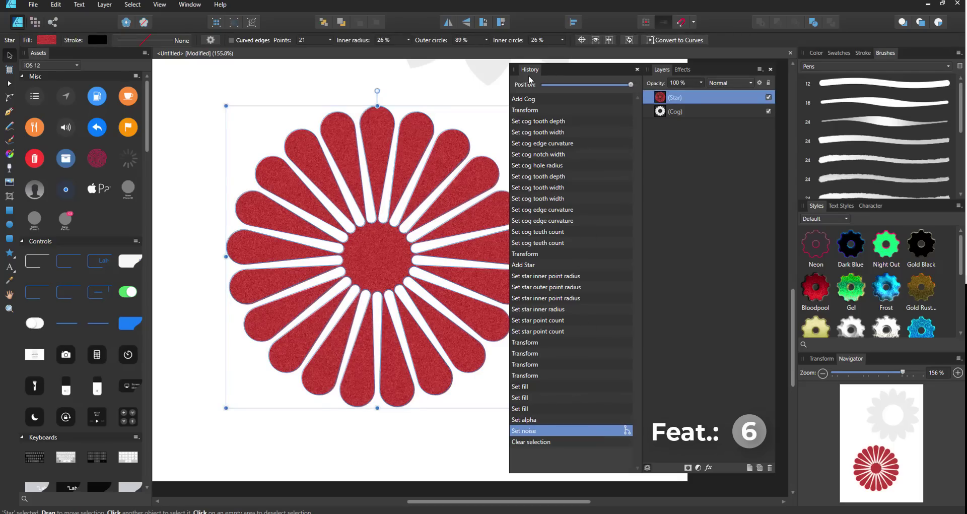
- Move the floating History and Layers group clear of the star, and turn on Split View
drag(559, 69, 746, 92)
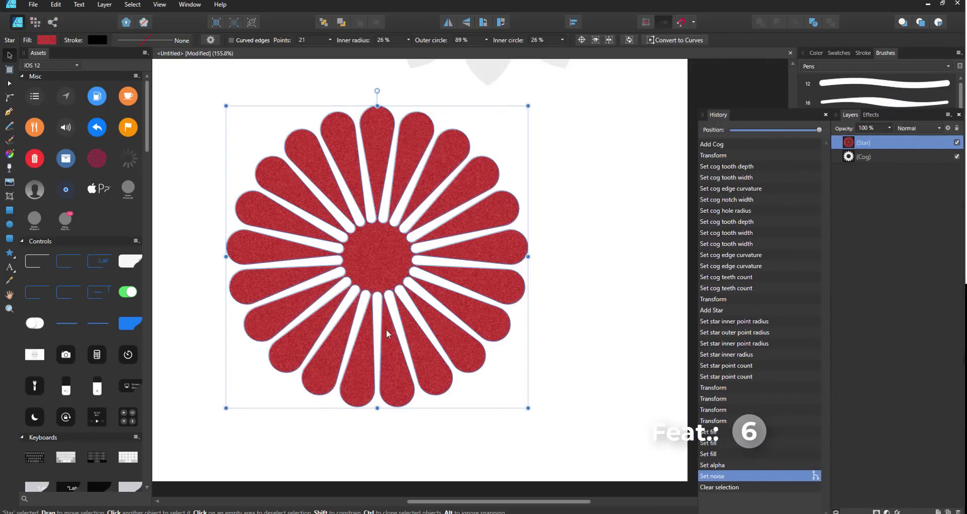
click(156, 6)
mouse_move(124, 87)
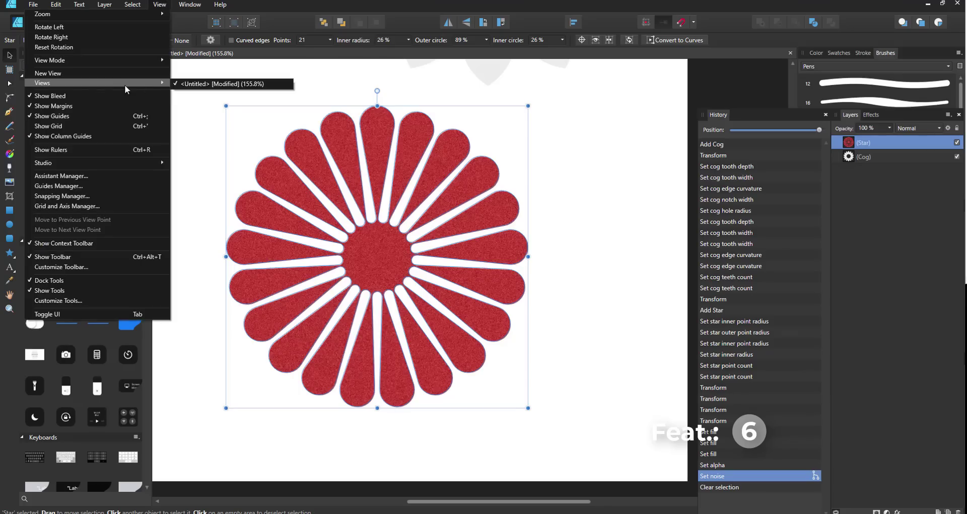
mouse_move(107, 66)
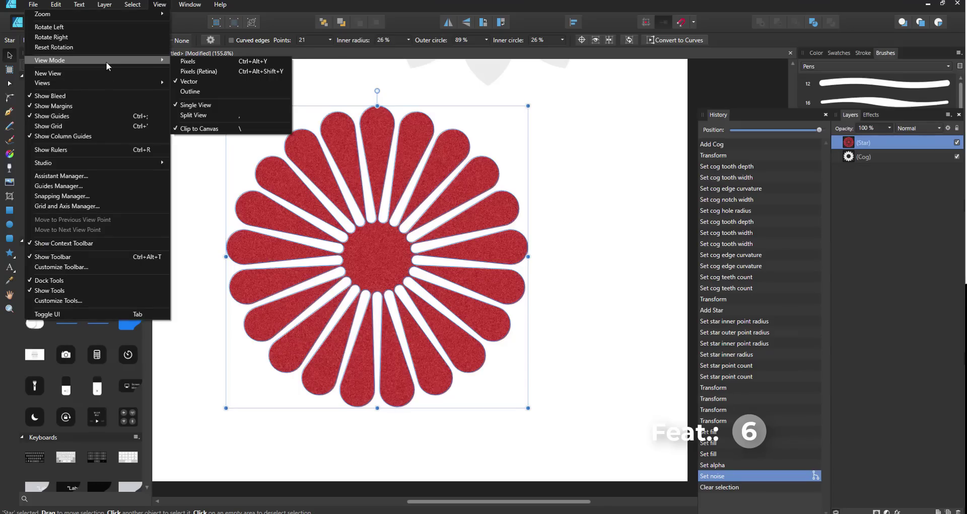
click(200, 118)
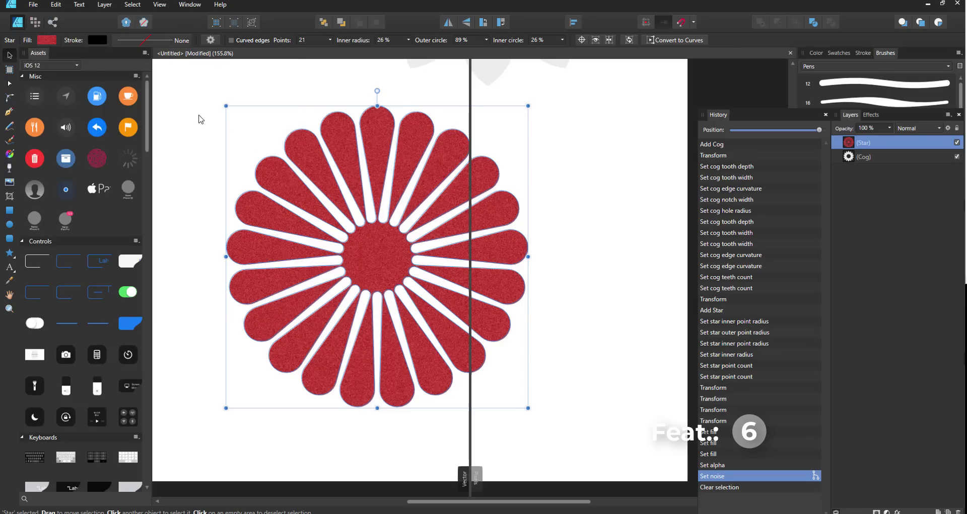
- Slide the split divider across the star's petals, close up and at full size, to compare the vector and pixel renderings
scroll(437, 298, up, 10)
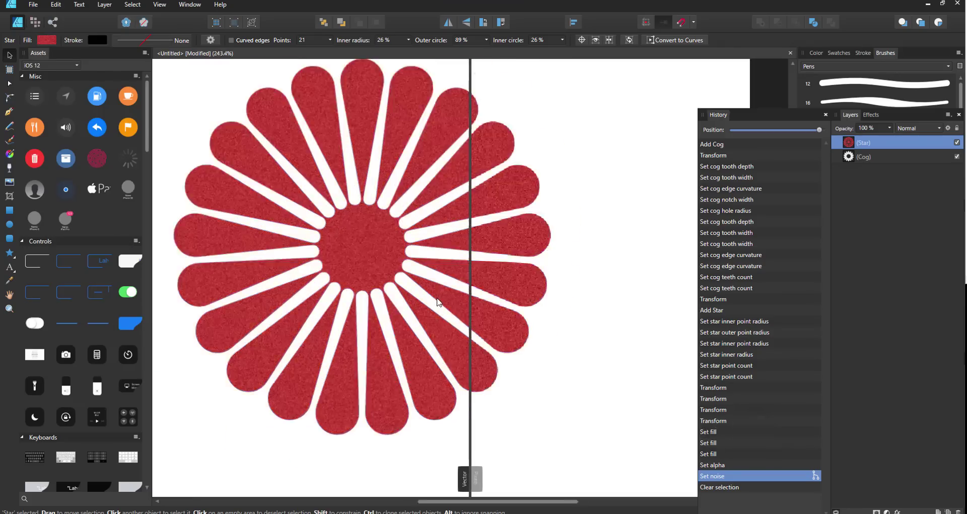
scroll(458, 330, up, 2)
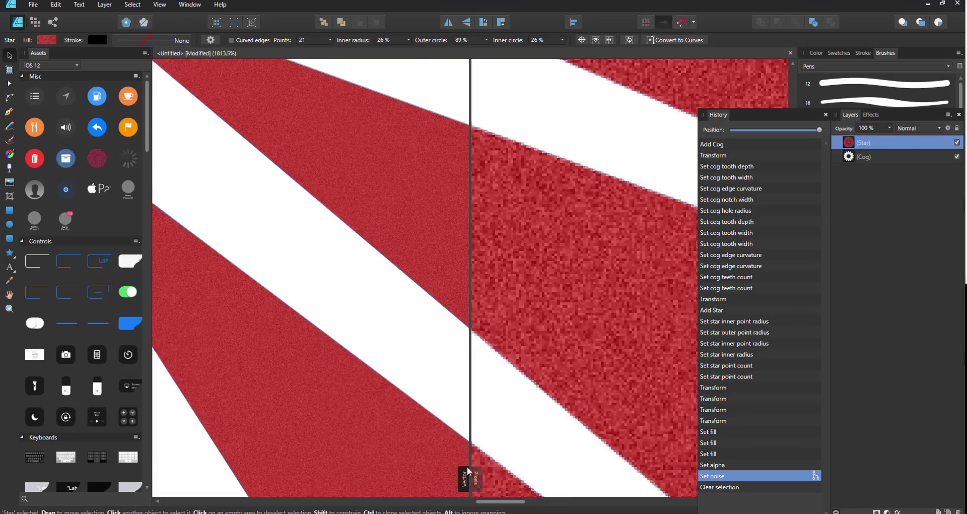
drag(469, 472, 571, 476)
drag(519, 496, 598, 476)
drag(424, 445, 445, 446)
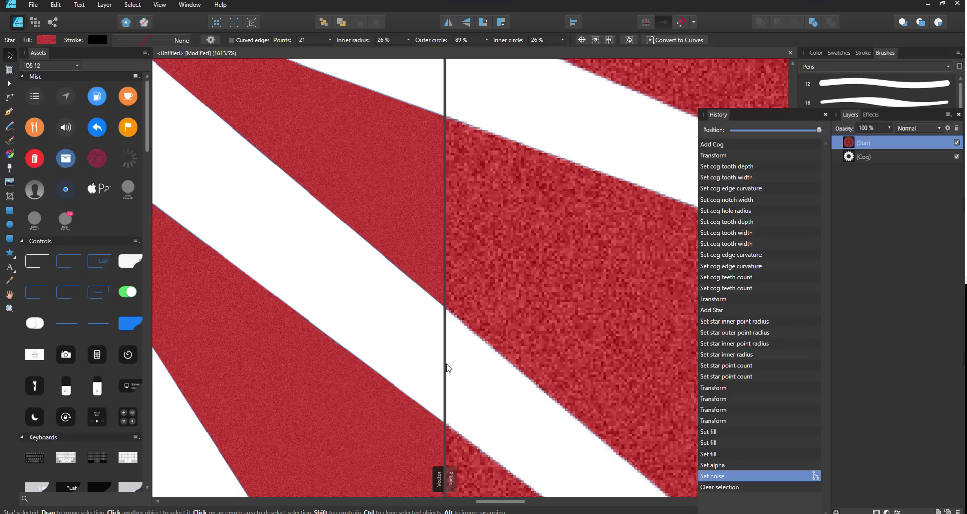
drag(446, 364, 427, 380)
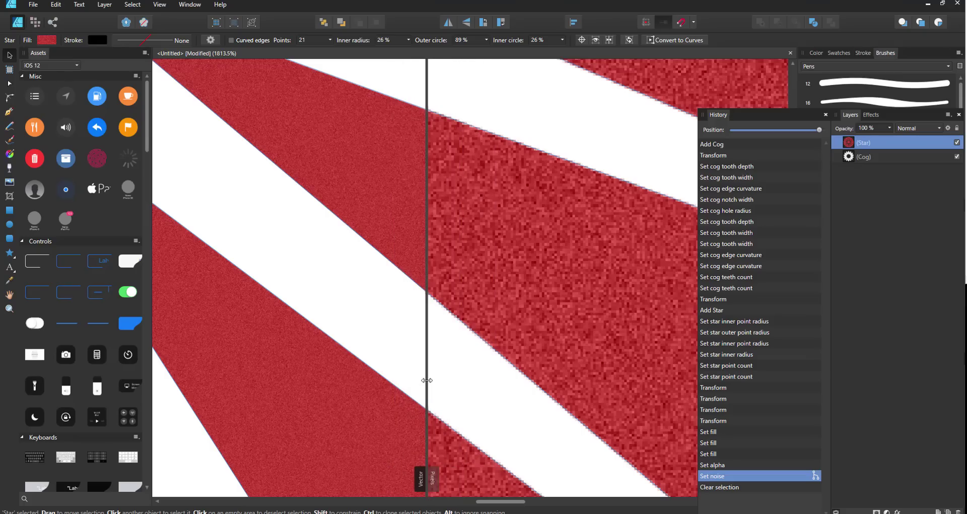
key(ctrl+0)
scroll(436, 336, down, 2)
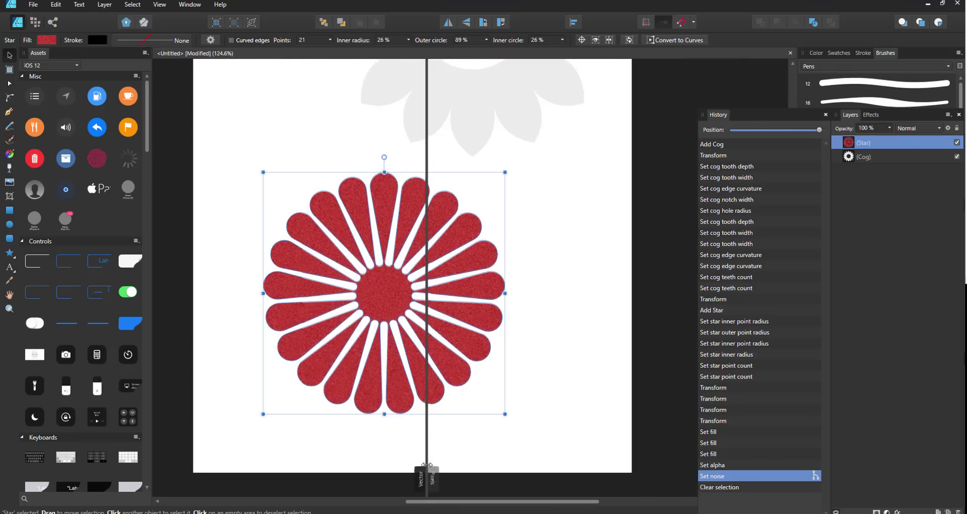
drag(427, 460, 383, 446)
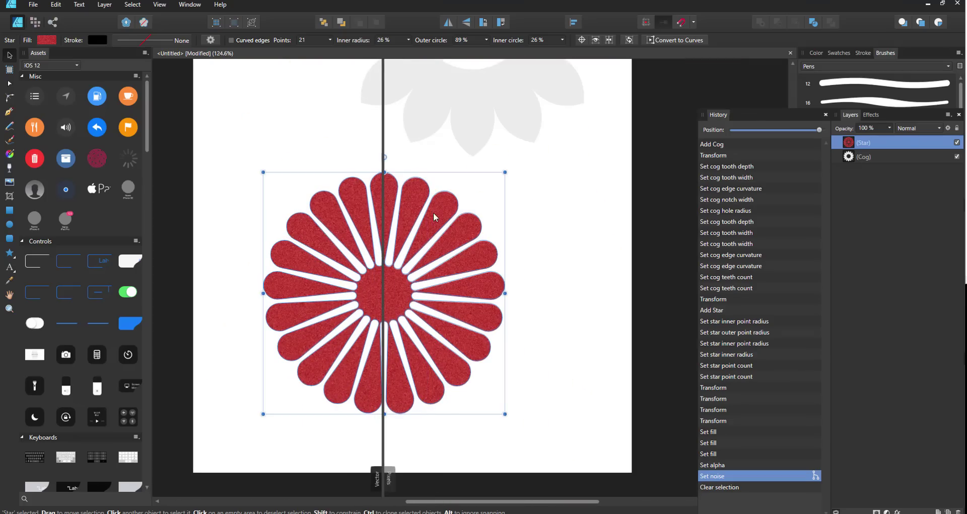
scroll(386, 254, up, 3)
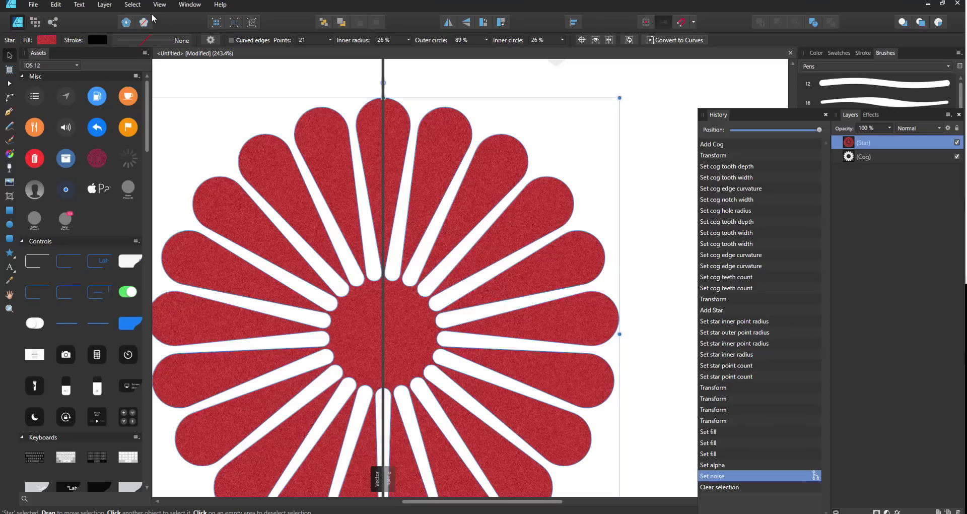
- Switch the vector half of the split view to Outline mode and slide the divider across the star
click(46, 40)
click(159, 4)
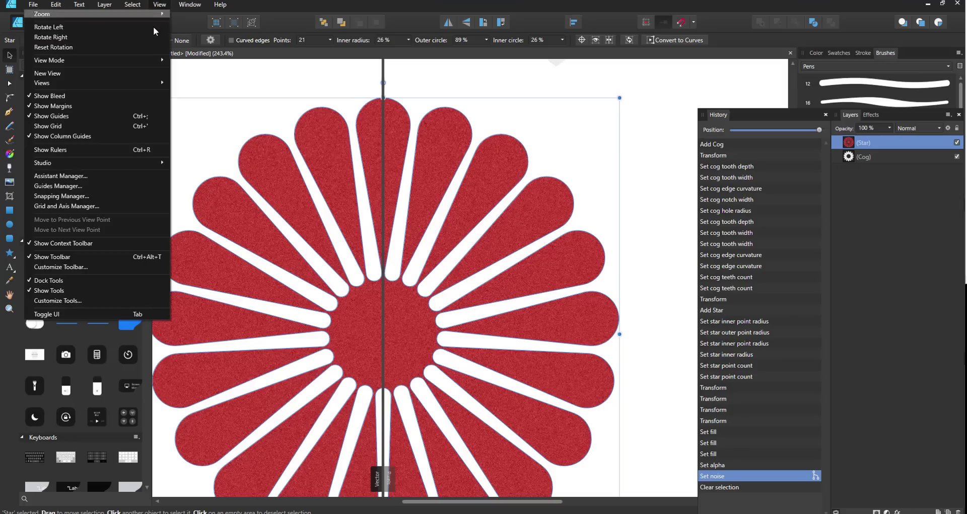
mouse_move(150, 59)
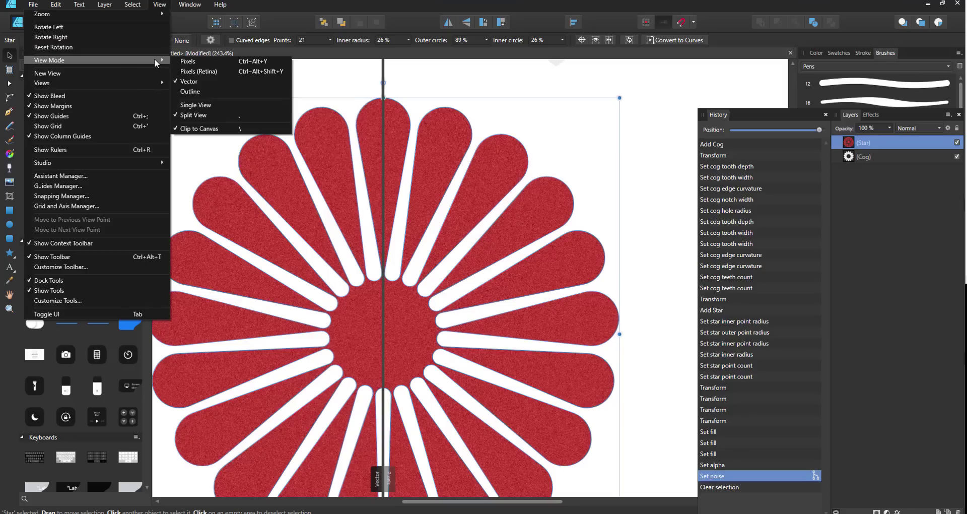
click(207, 92)
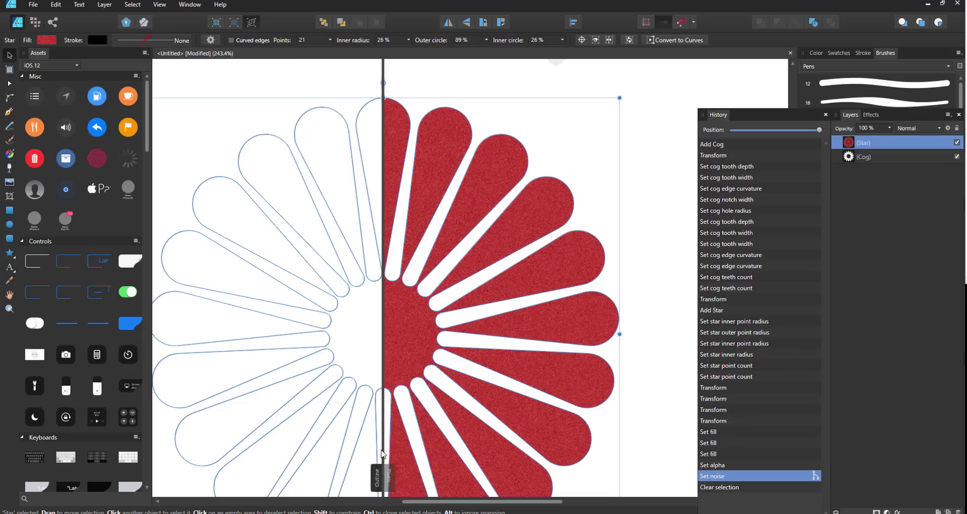
drag(381, 454, 512, 411)
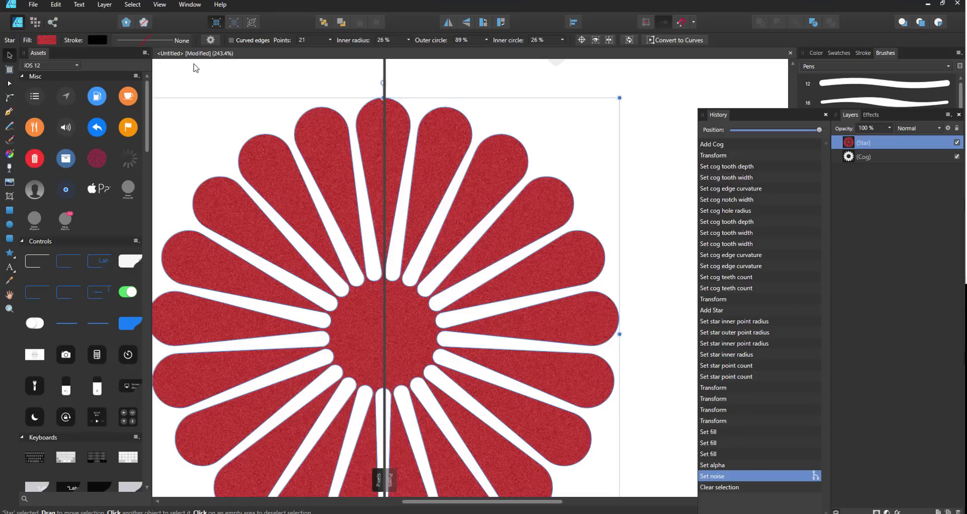
- Create a new view of the document, float it as a window beside the original and select the star in it
click(159, 4)
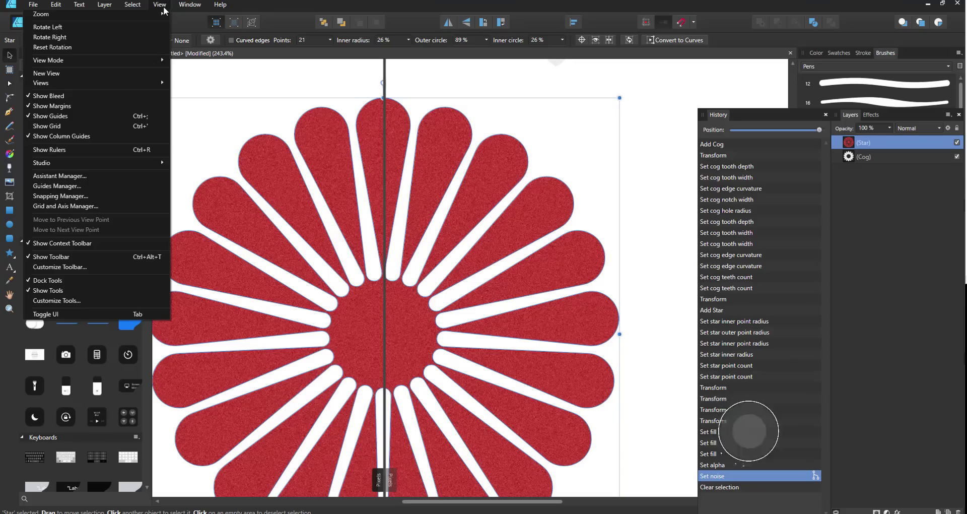
click(156, 74)
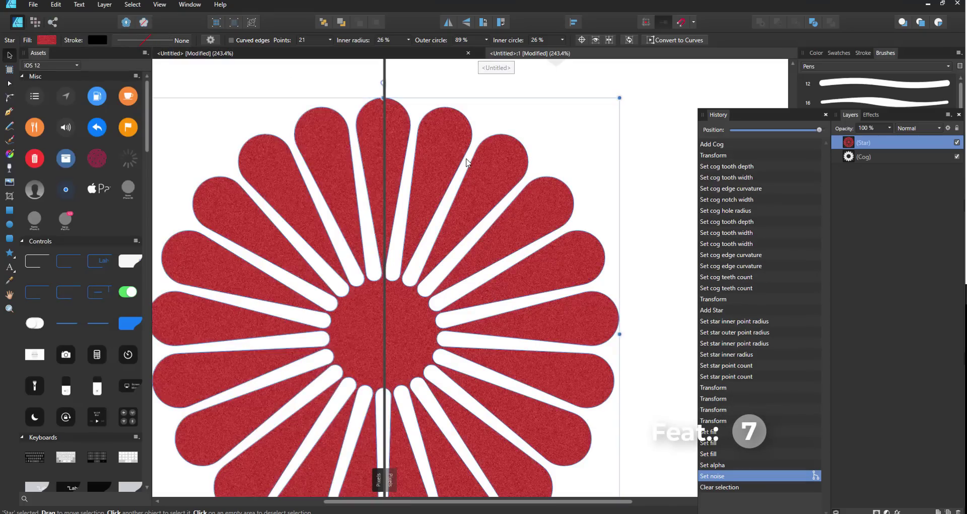
drag(507, 54, 201, 150)
drag(539, 154, 660, 89)
scroll(515, 230, down, 4)
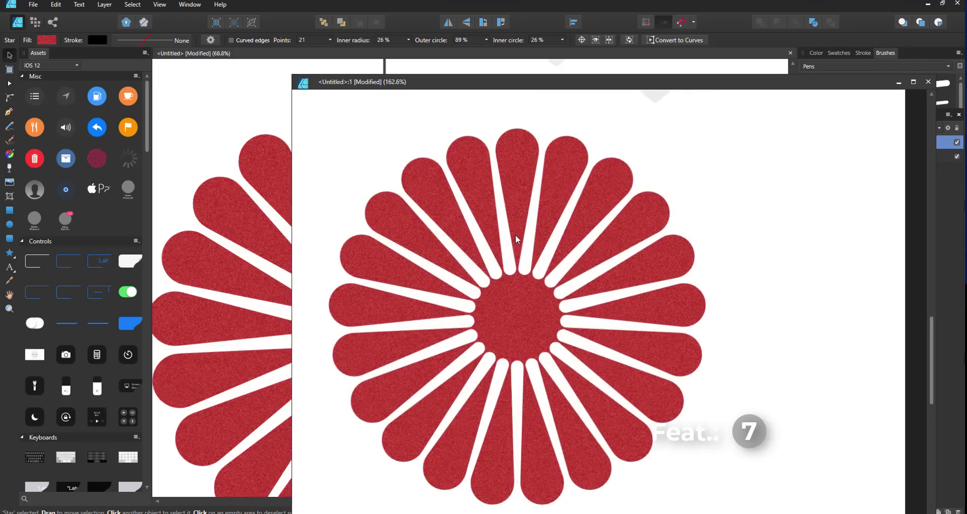
click(516, 234)
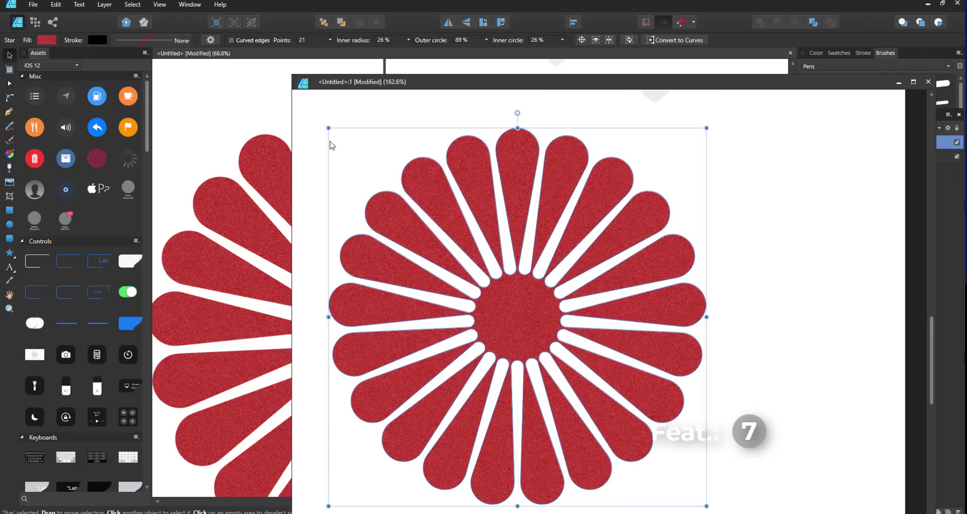
drag(356, 92, 481, 88)
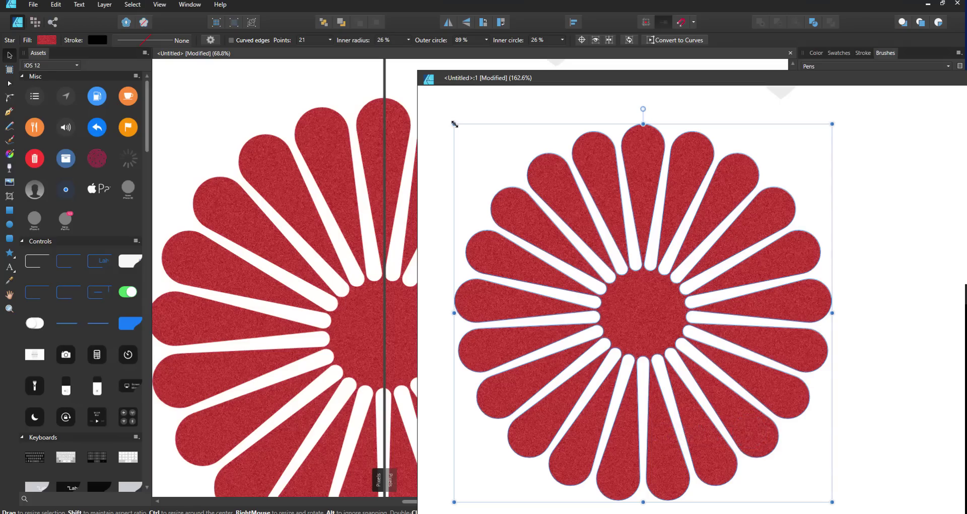
- Scale the star down from its corner and move it in the new view, then reposition it in the original view
drag(455, 123, 496, 164)
drag(661, 334, 718, 265)
click(290, 256)
drag(335, 297, 247, 270)
- Close the floating second view window and turn off the split view
drag(557, 80, 459, 86)
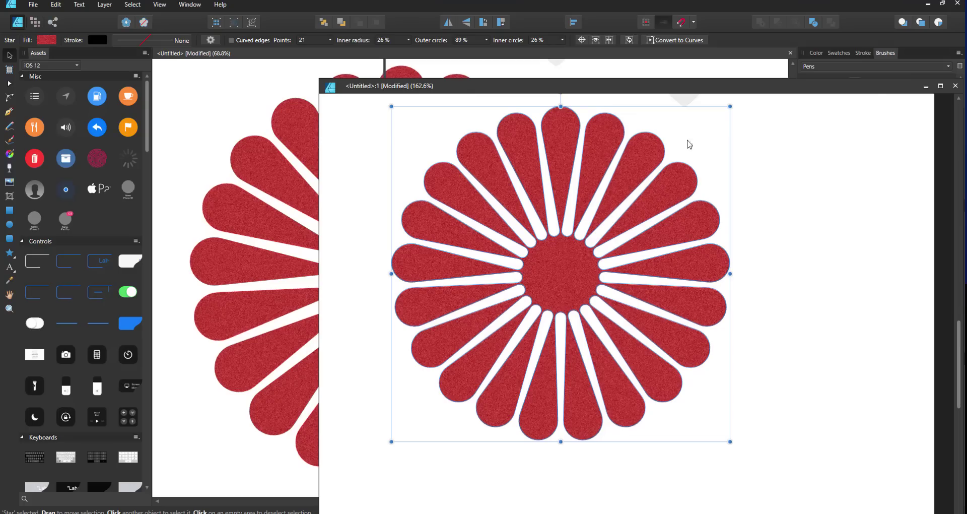
drag(892, 92, 769, 83)
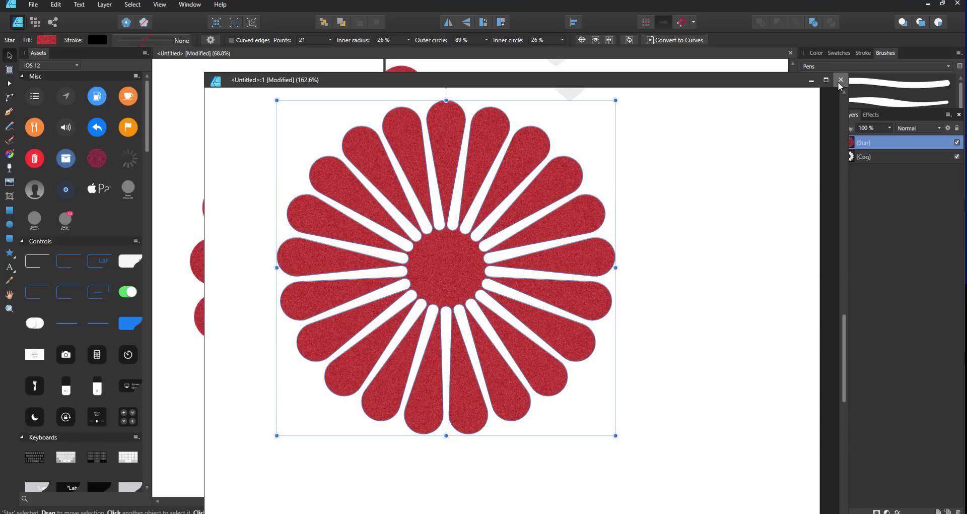
click(840, 80)
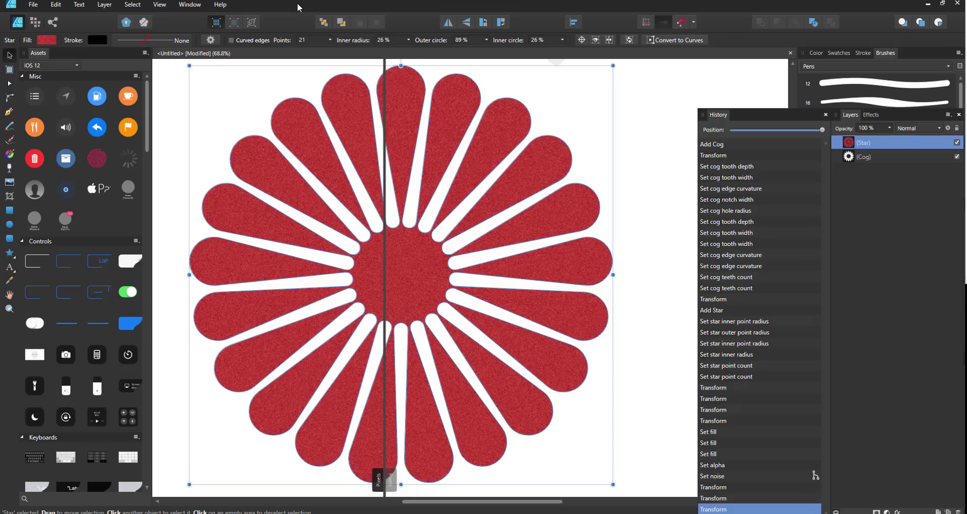
key(period)
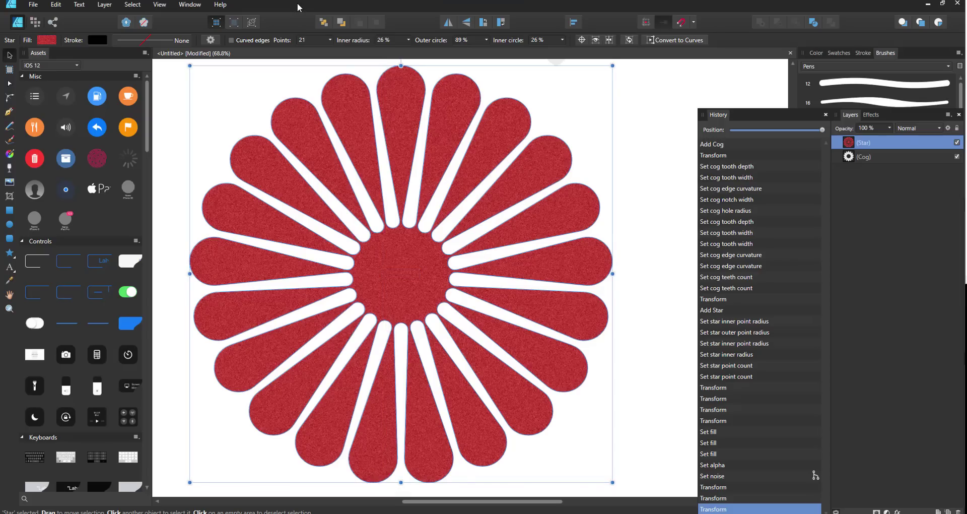
- Merge History, Layers and Effects into one floating group, and apply a rough size 24 Pens brush to the star's stroke
mouse_move(759, 118)
mouse_down()
mouse_move(721, 142)
mouse_move(712, 175)
mouse_up()
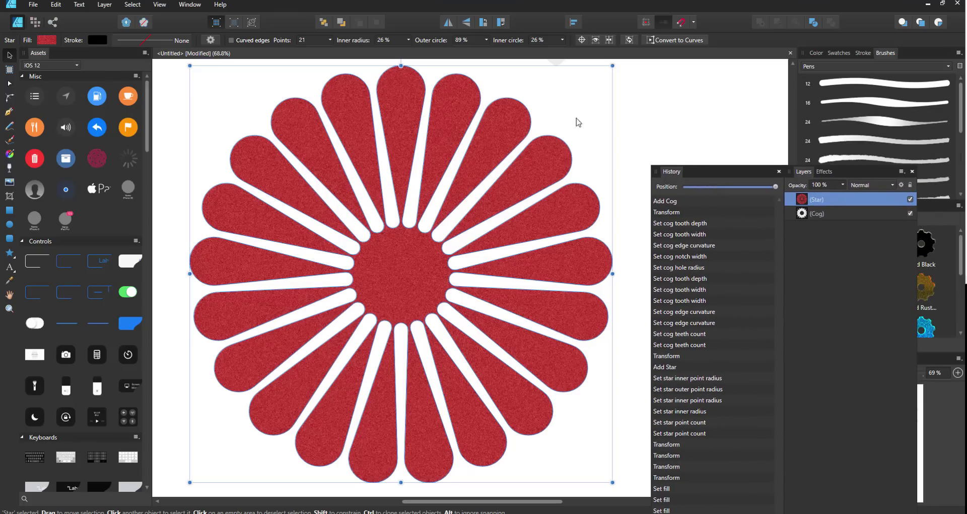
drag(847, 169, 729, 174)
click(865, 180)
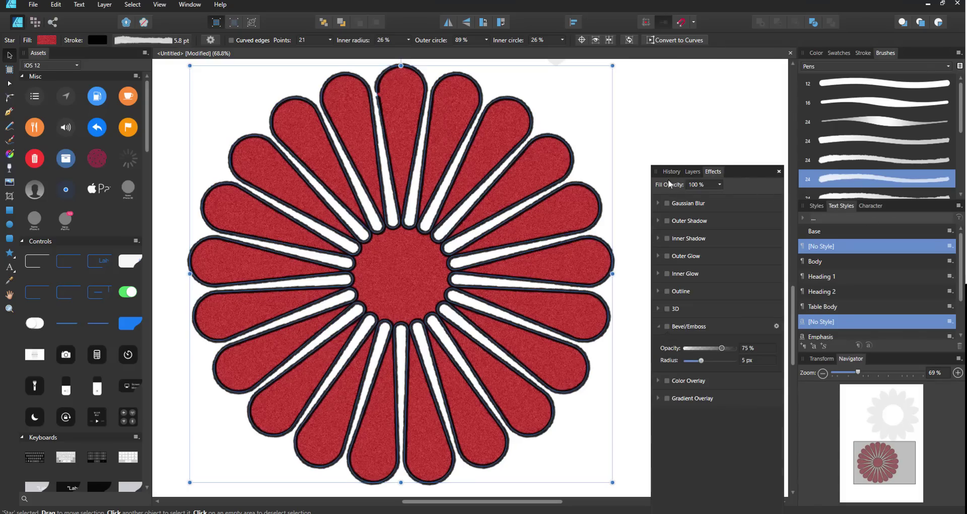
scroll(431, 195, up, 5)
scroll(432, 195, up, 1)
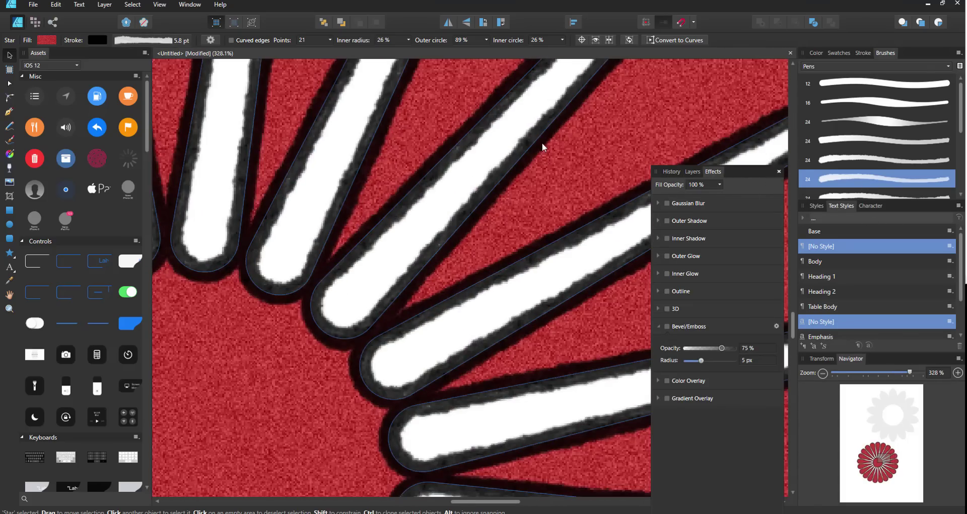
- Try a thin size 32 Pens brush and the tapered size 24 Pens brush on the star's stroke
scroll(865, 133, down, 1)
scroll(864, 133, down, 3)
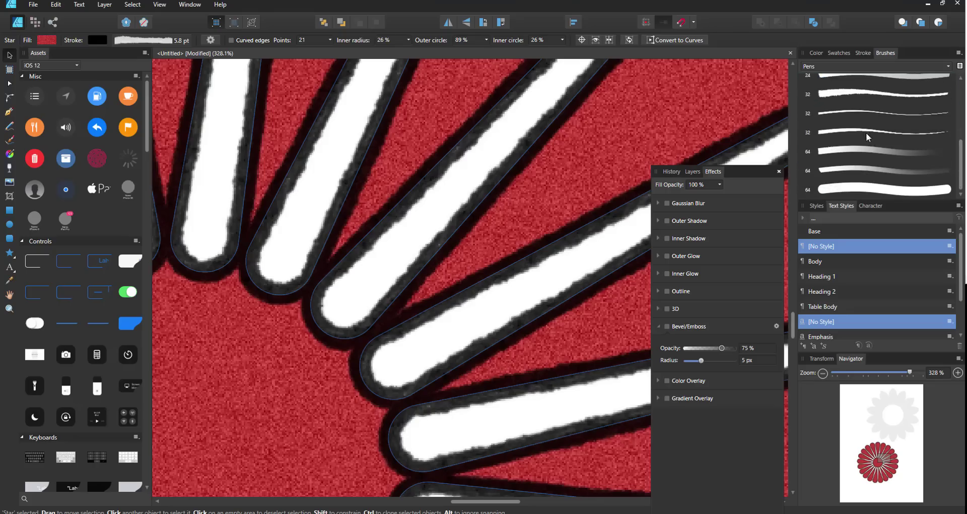
click(868, 132)
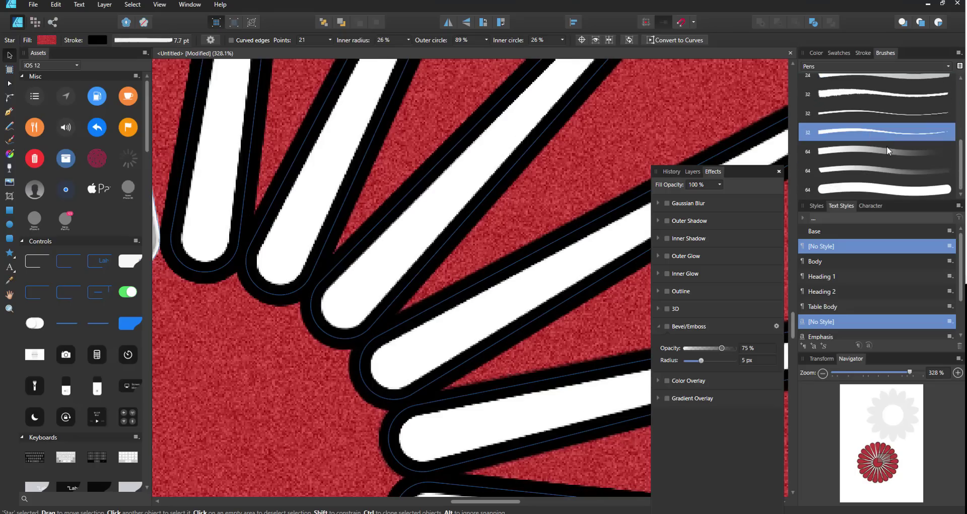
scroll(897, 136, up, 2)
click(908, 123)
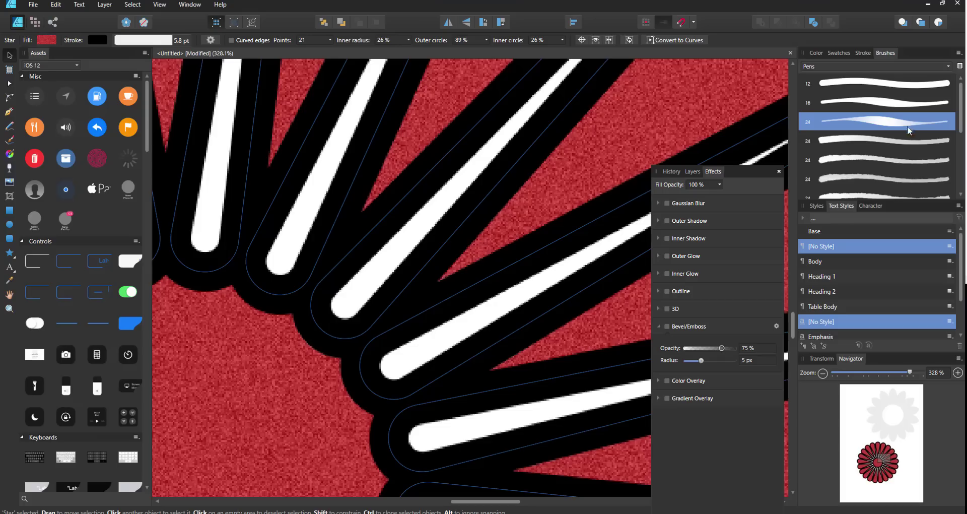
- Apply the first size 64 brush of the Acrylics category to the star's stroke
click(845, 65)
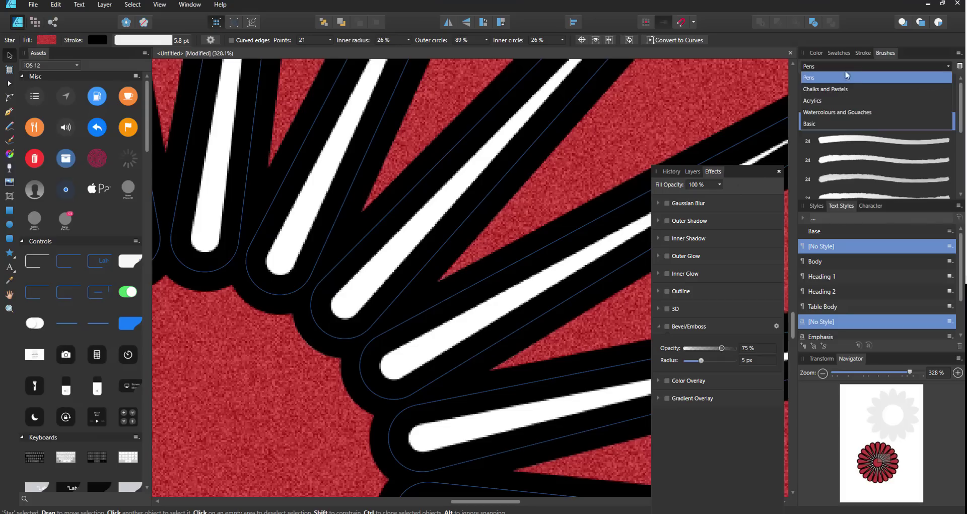
click(826, 100)
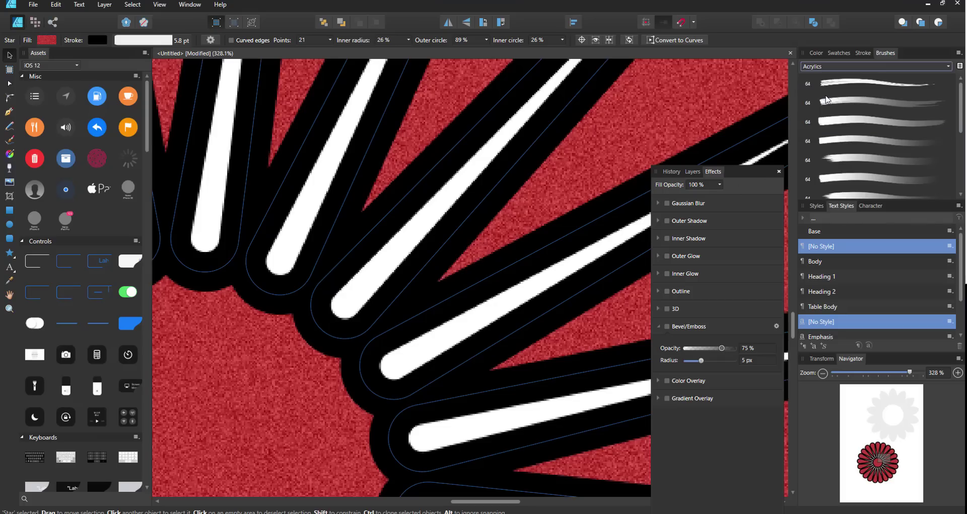
click(860, 86)
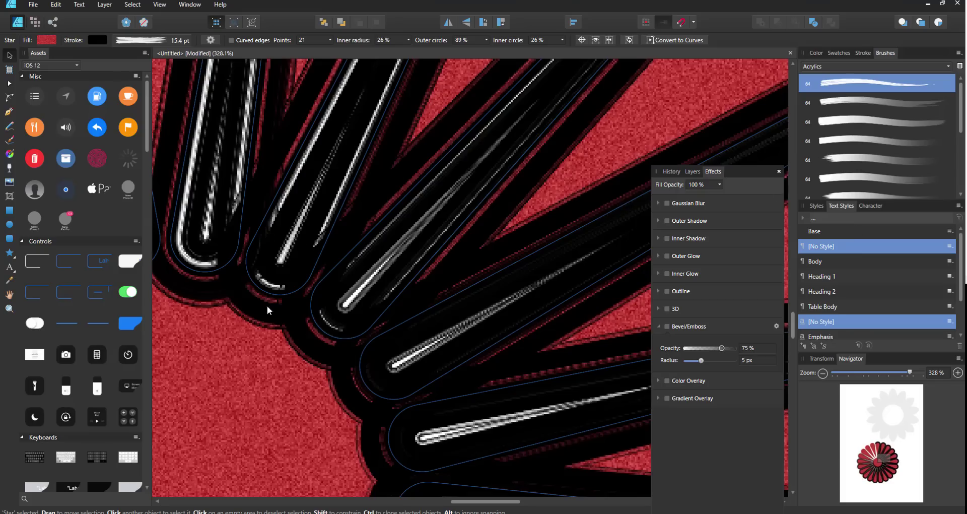
- Change the star's stroke to a dashed line with a width of 0.8 pt
click(175, 40)
drag(144, 76, 126, 76)
click(143, 61)
scroll(374, 334, left, 3)
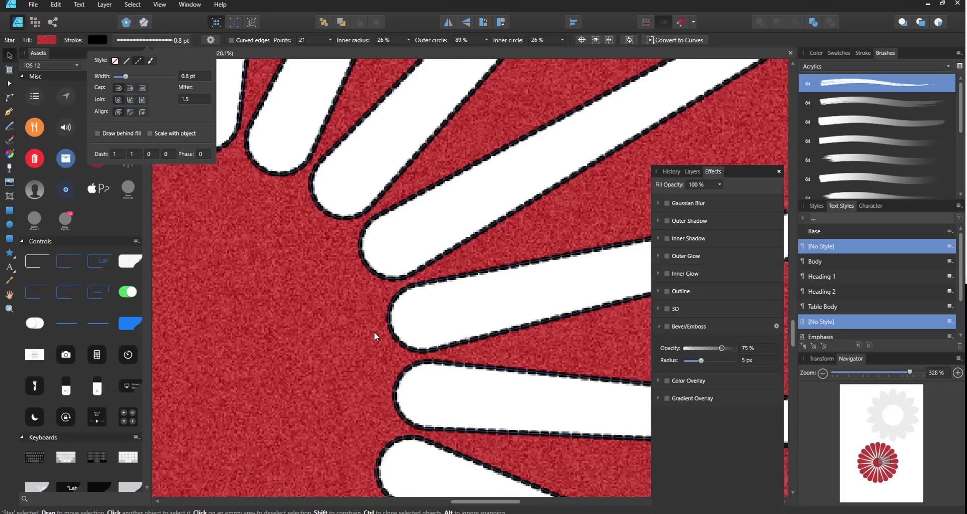
scroll(374, 334, down, 2)
scroll(374, 332, down, 5)
scroll(386, 304, up, 6)
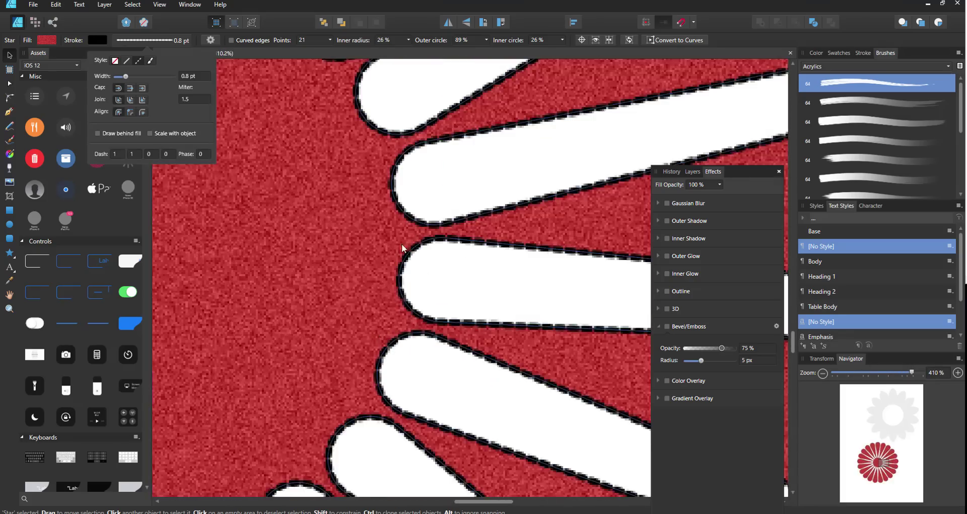
- Move the red star flower up onto the centre of the grey cog flower
scroll(385, 304, down, 8)
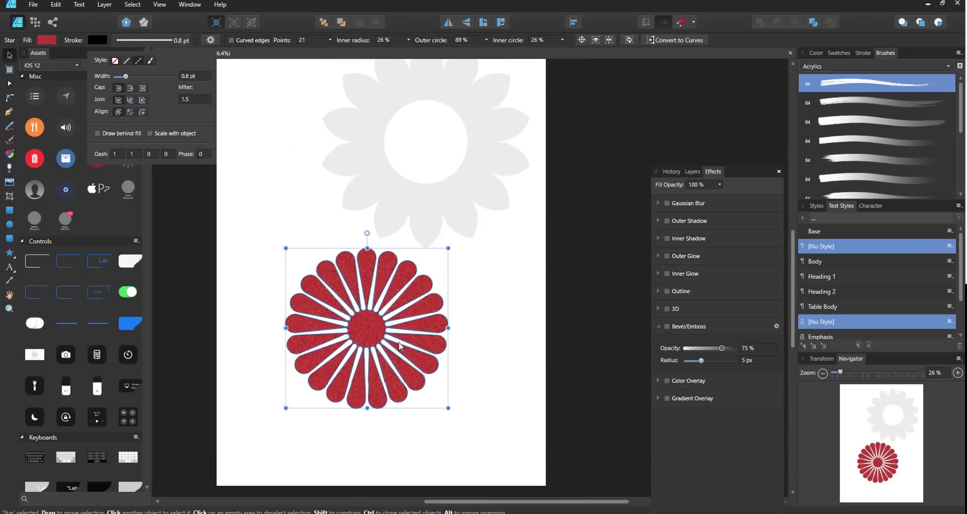
click(483, 197)
drag(483, 197, 448, 133)
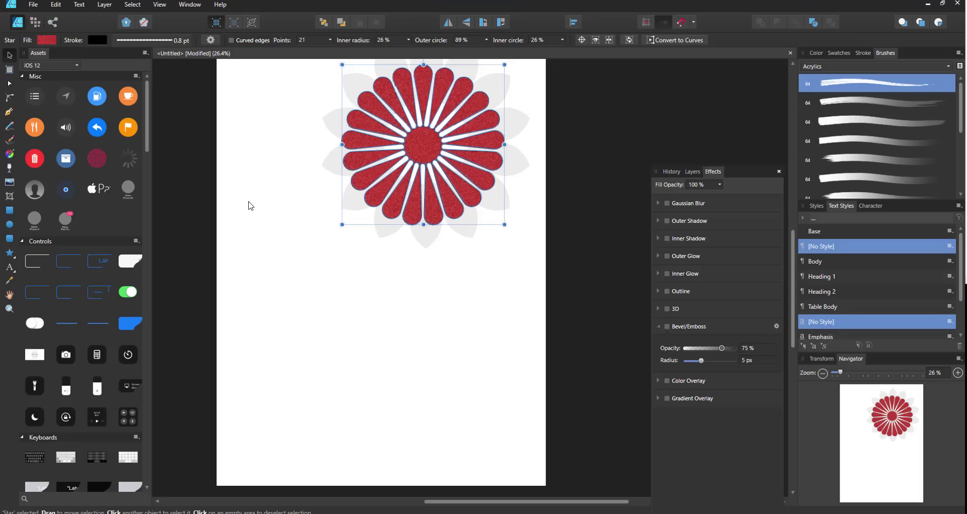
- Draw a wavy freehand Pencil curve below the flowers and apply the fifth size 64 Acrylics brush to its stroke
click(9, 126)
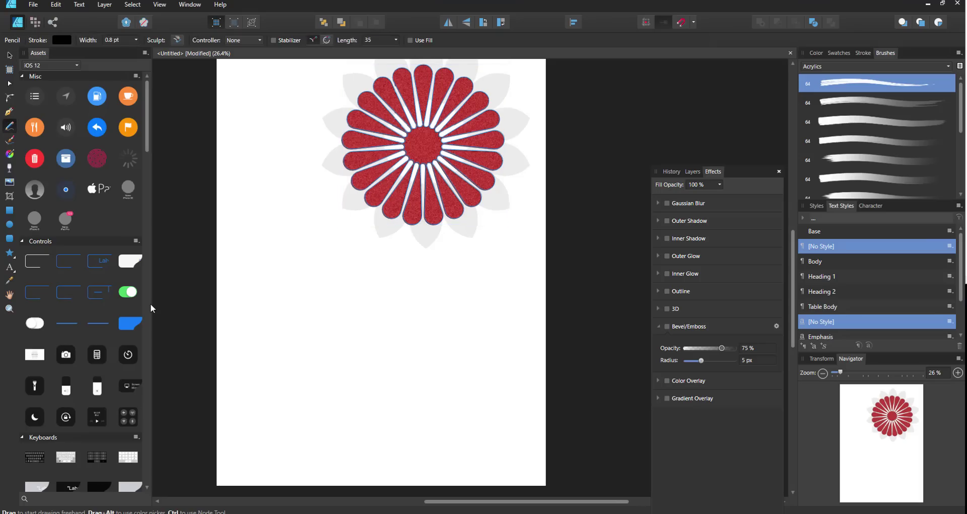
mouse_move(287, 347)
mouse_down()
mouse_move(350, 408)
mouse_move(486, 326)
mouse_up()
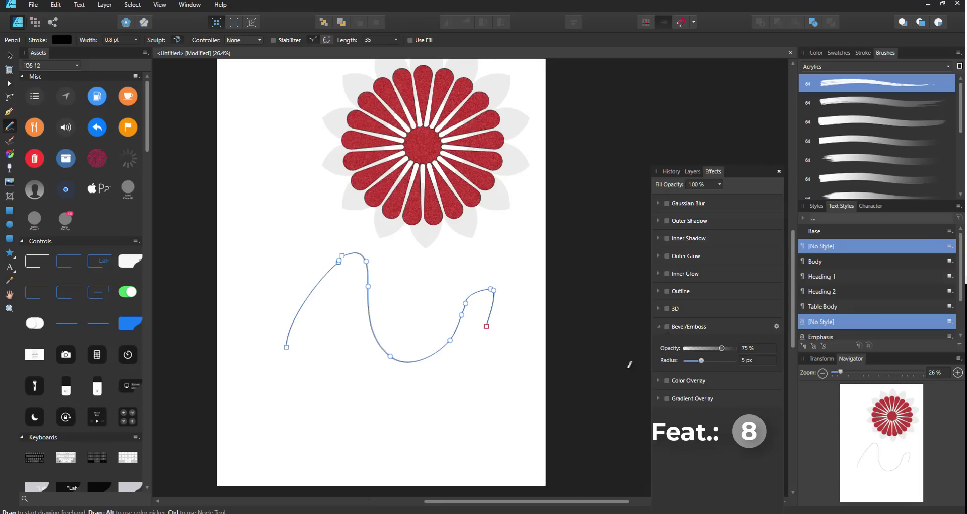
click(862, 167)
ctrl+scroll(371, 352, up, 3)
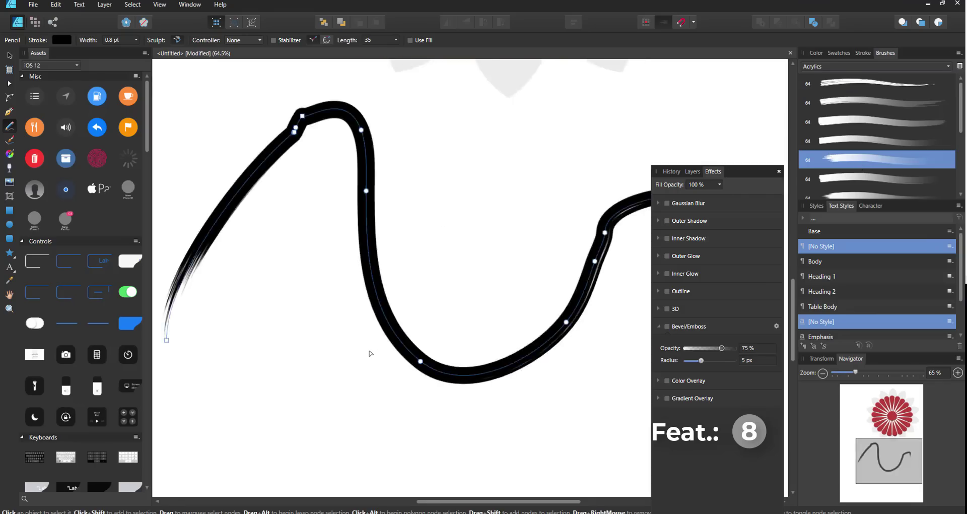
ctrl+scroll(358, 327, down, 2)
click(11, 55)
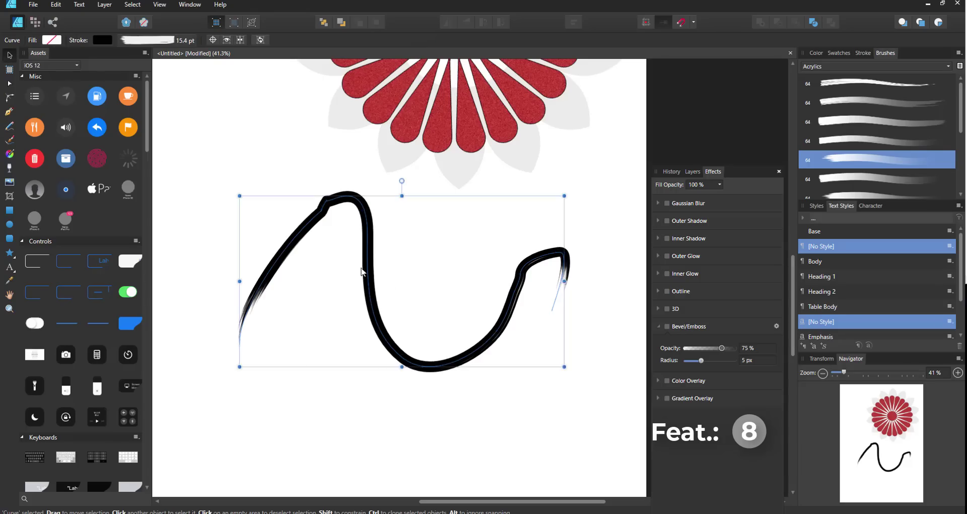
scroll(399, 287, down, 2)
scroll(399, 287, up, 1)
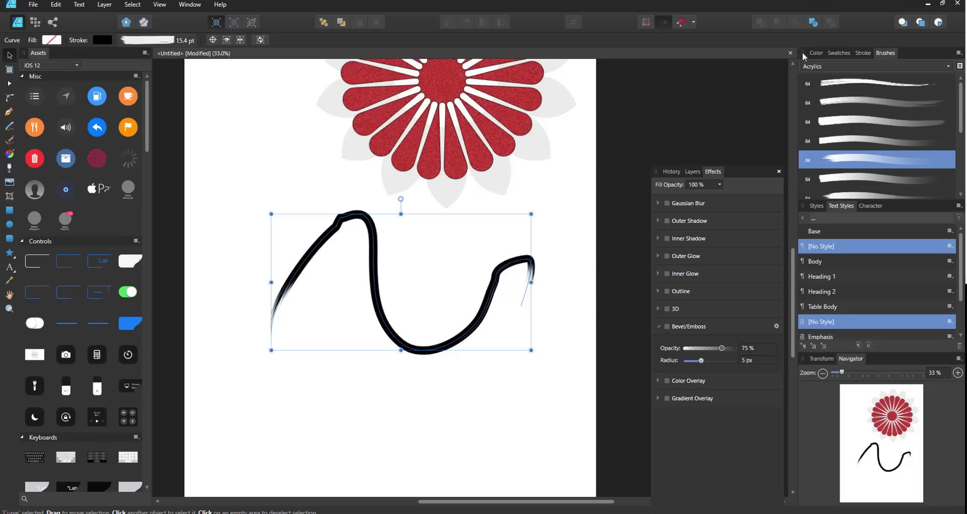
- Create a Tetradic color chord from the current red and show the swatches
click(818, 53)
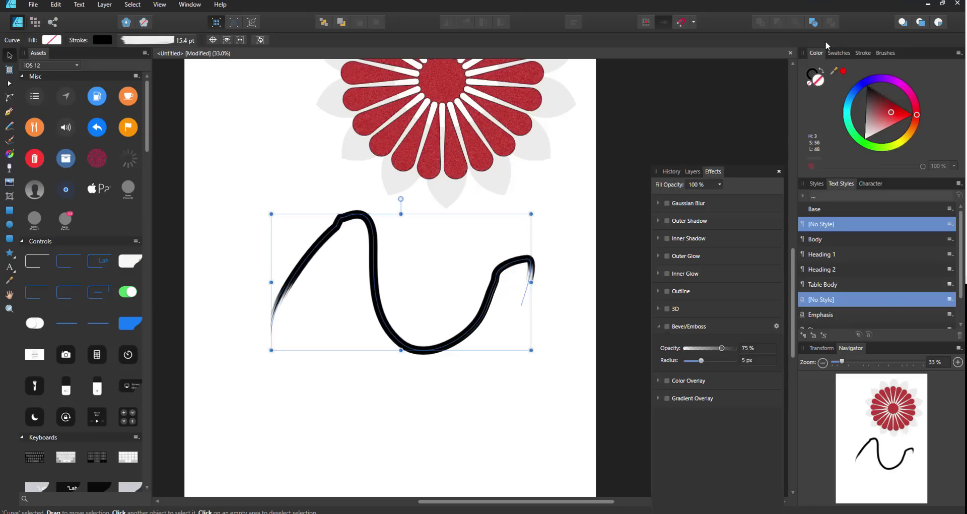
click(959, 53)
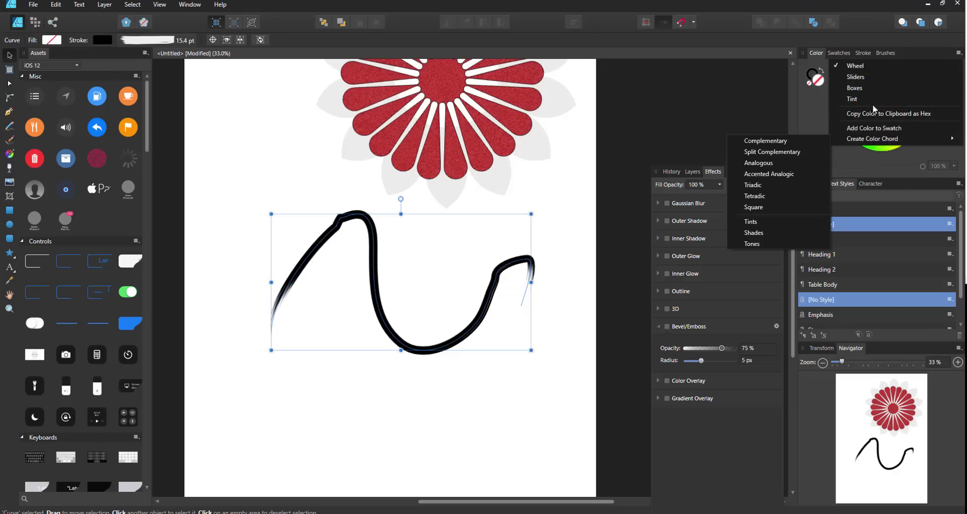
click(773, 194)
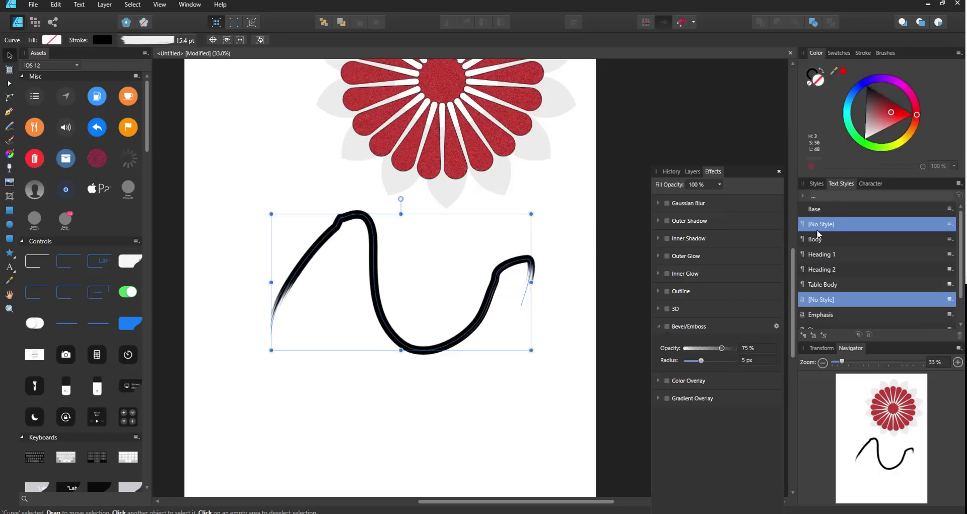
click(845, 53)
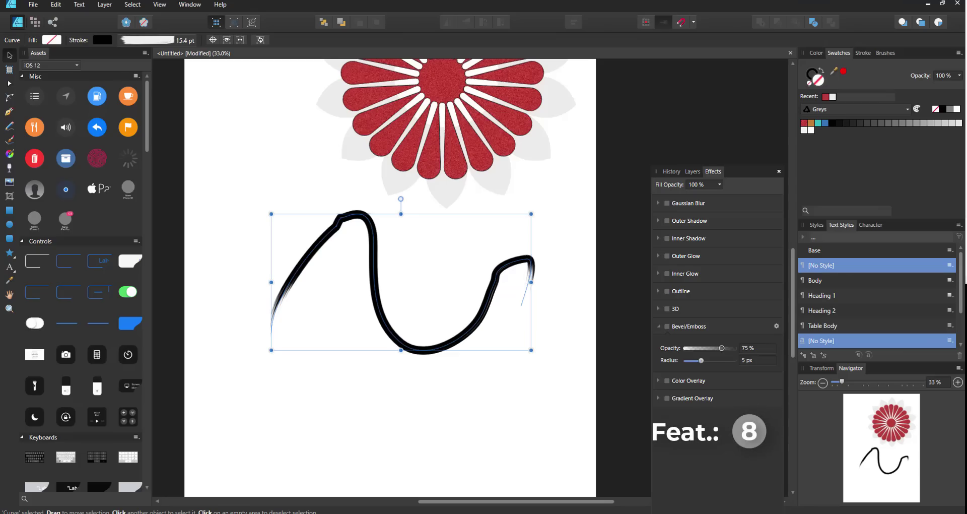
- Open affinity.jpg and create a palette from the document as a document palette
drag(464, 34, 467, 39)
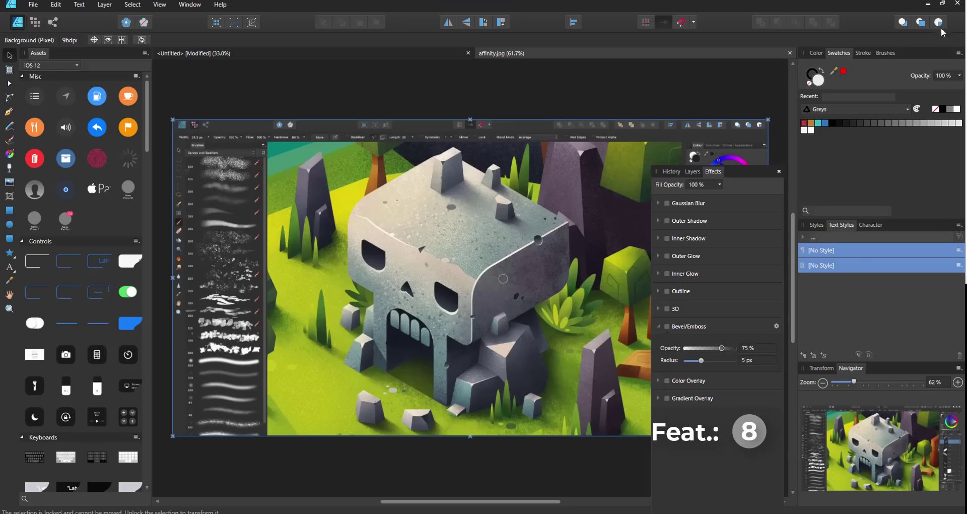
click(959, 53)
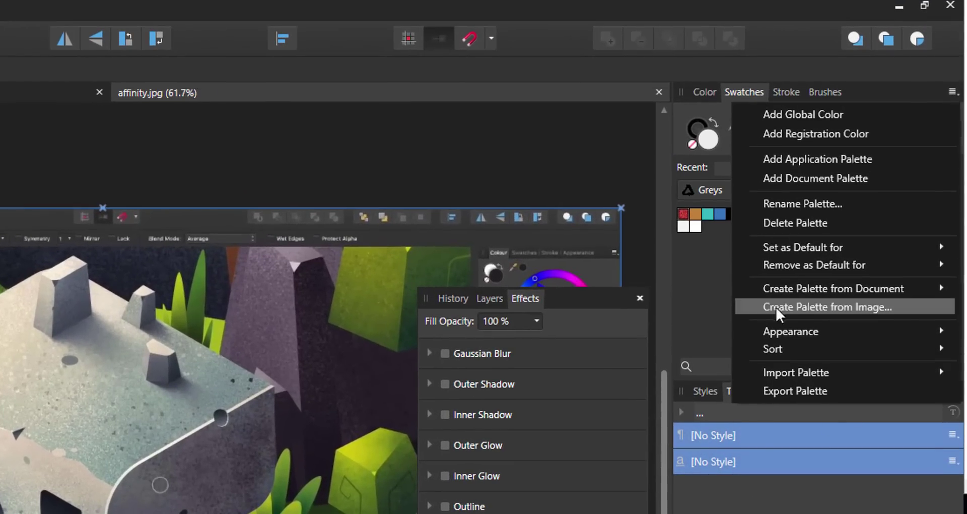
mouse_move(837, 292)
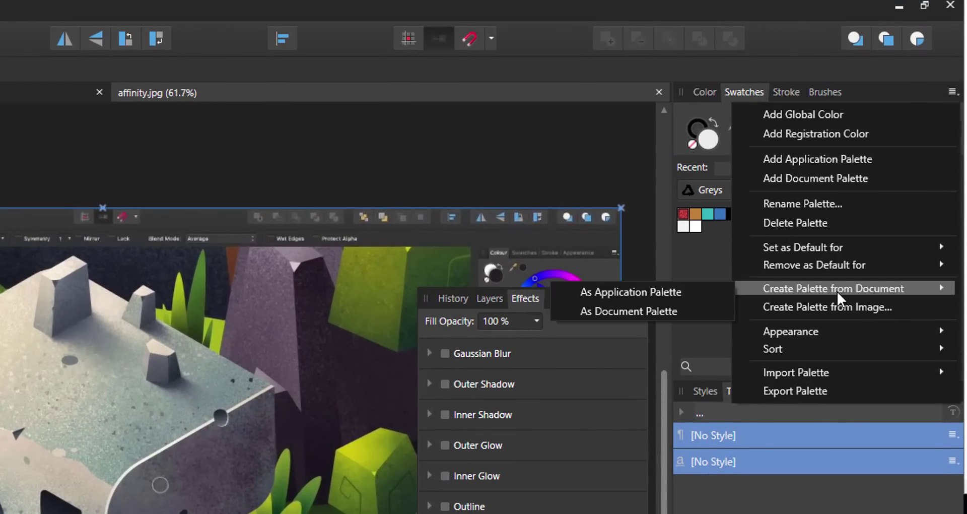
click(652, 311)
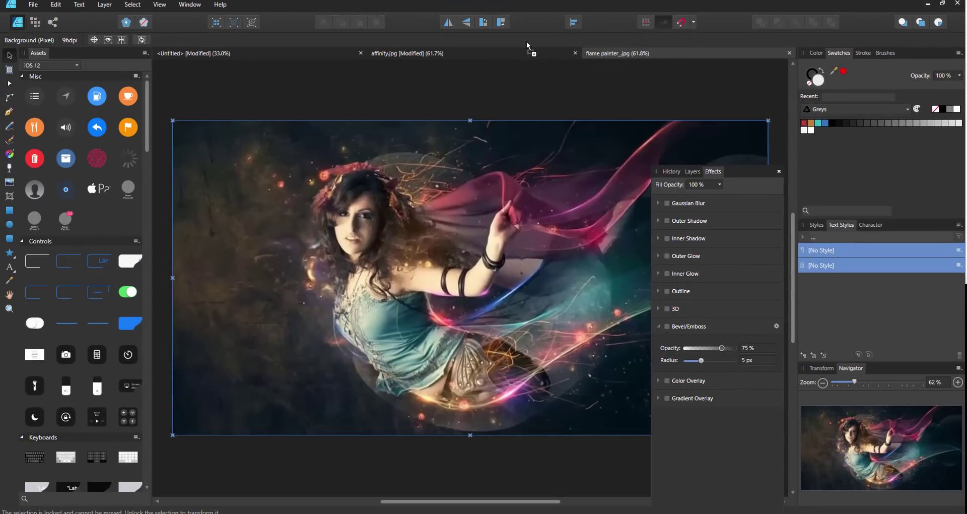
- Create a document palette from the flame painter_.jpg document and return to the affinity.jpg document
click(959, 53)
mouse_move(914, 168)
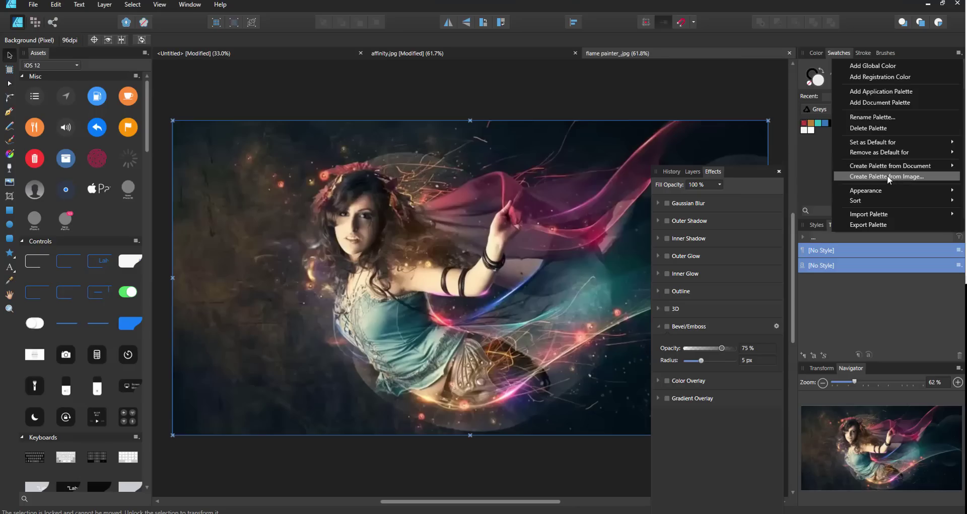
mouse_move(875, 168)
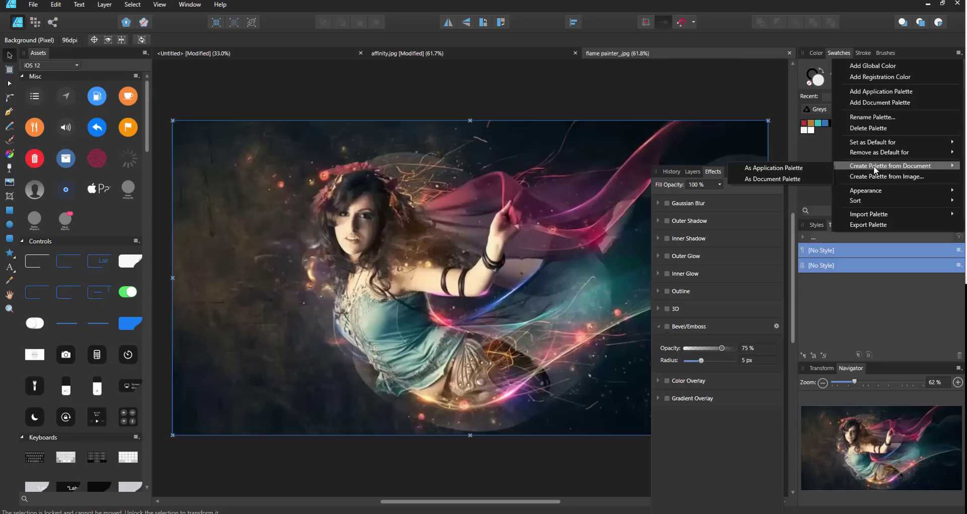
click(784, 180)
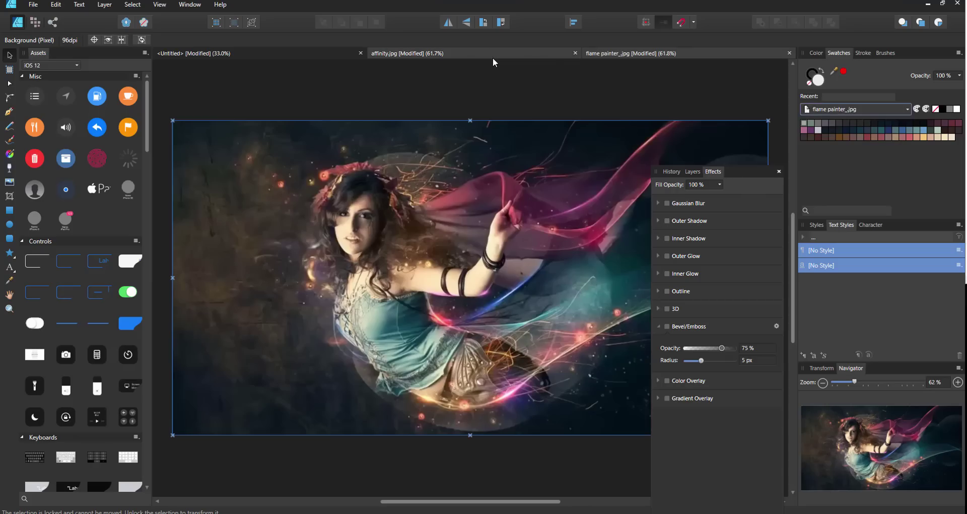
click(552, 58)
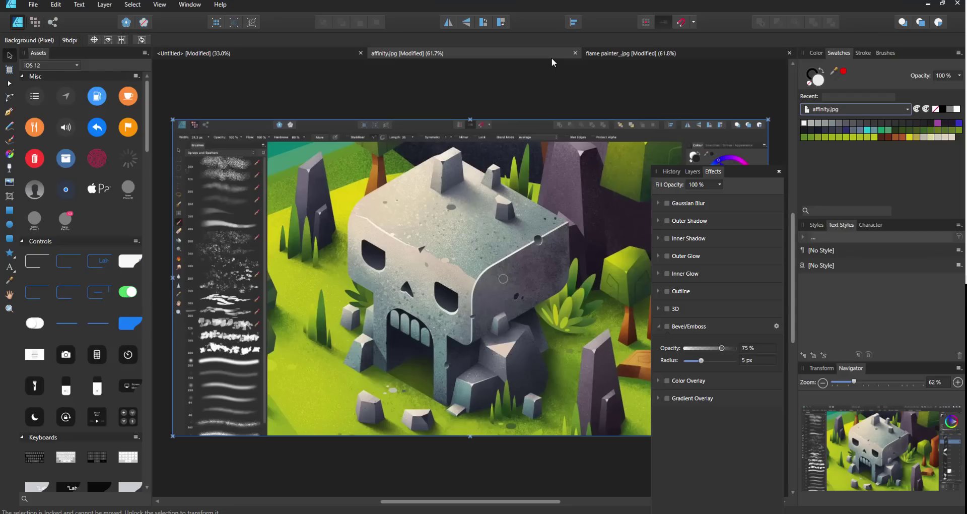
click(693, 25)
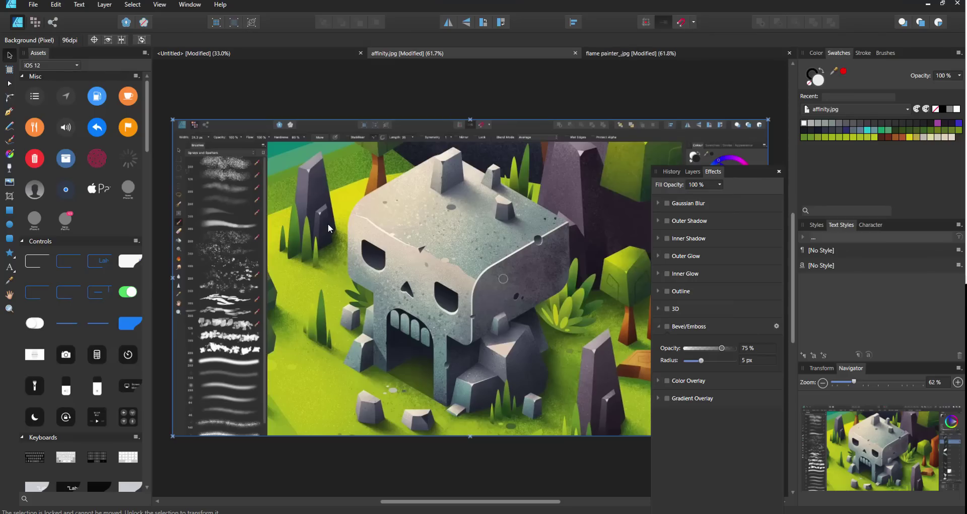
- Create a new blank portrait document and switch to the Pixel Persona
click(240, 54)
click(33, 4)
click(25, 18)
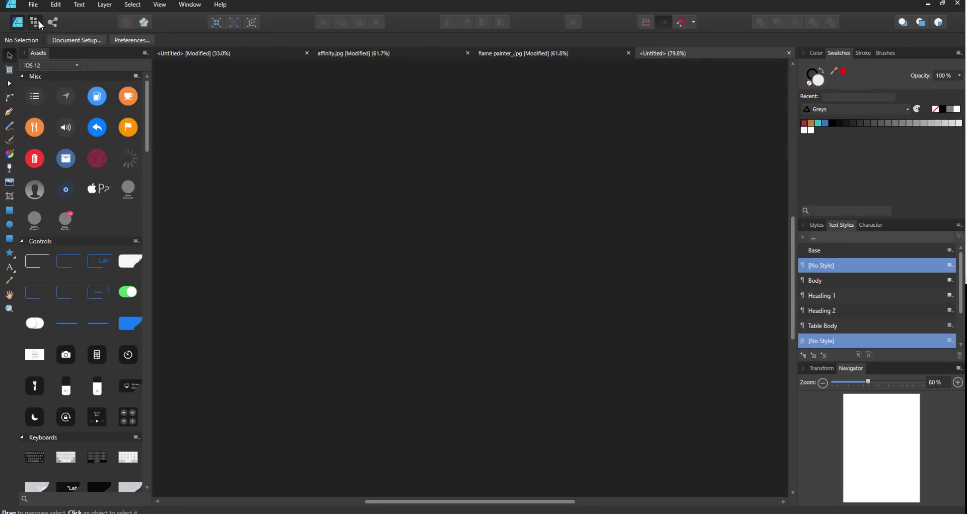
click(42, 25)
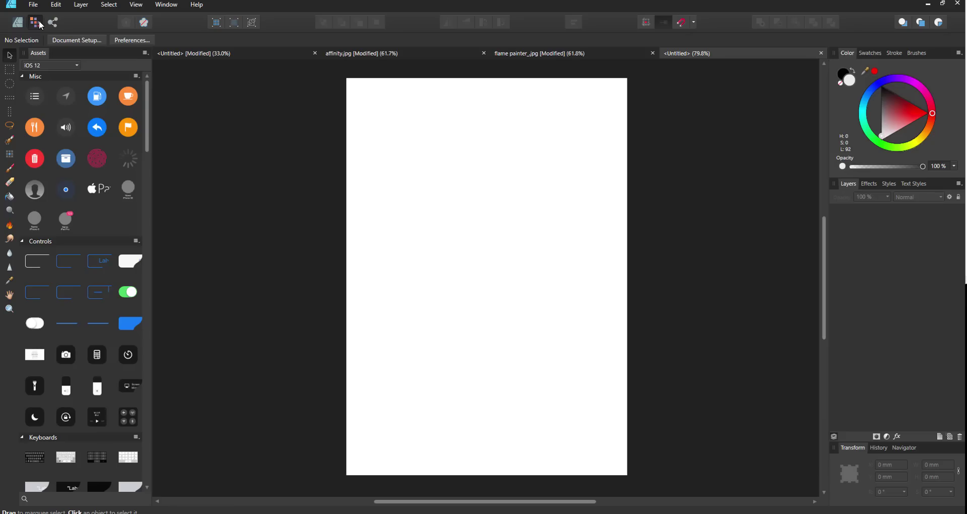
- Paint a wavy selection on the page with the 64 px Selection Brush and deselect it
click(11, 139)
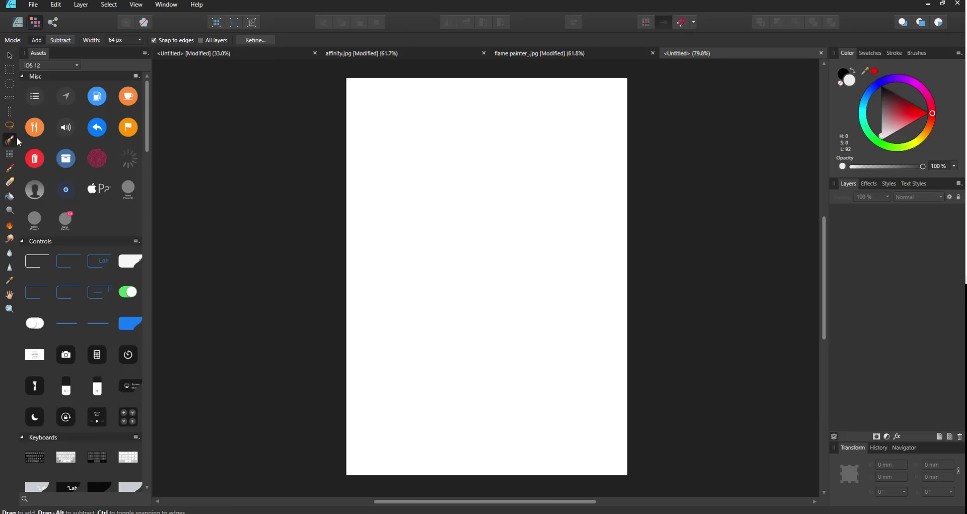
mouse_move(491, 193)
mouse_down()
mouse_move(491, 292)
mouse_move(509, 181)
mouse_move(491, 261)
mouse_up()
click(109, 5)
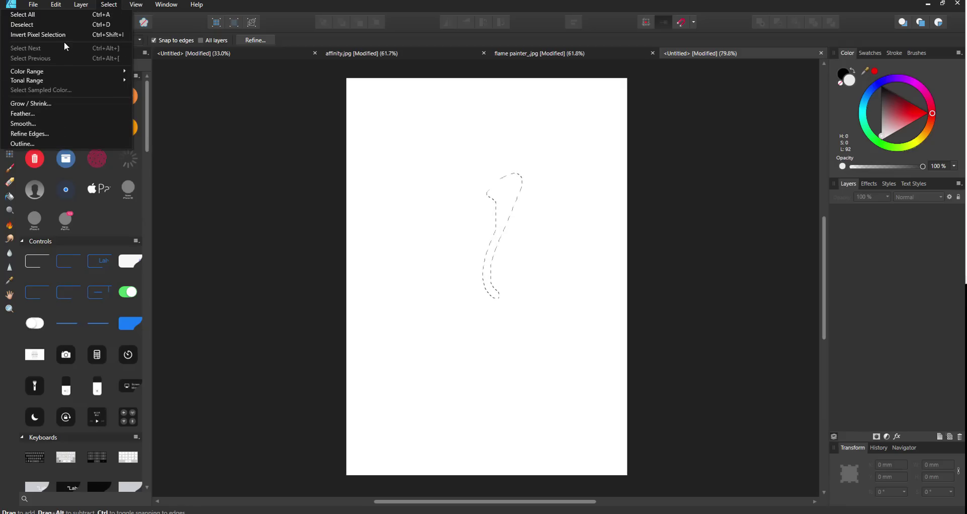
click(61, 24)
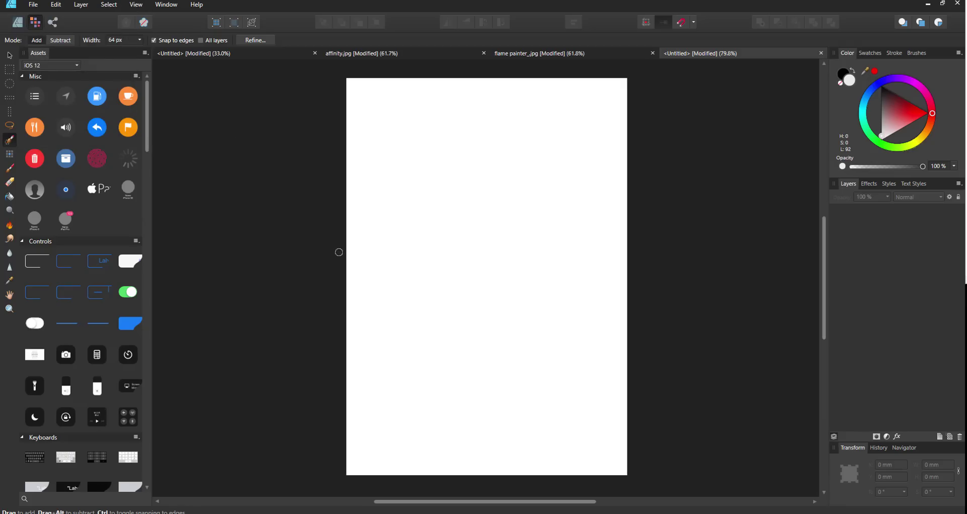
- Paint a wavy black stroke down the page with the 64 px Paint Brush and undo it
click(9, 168)
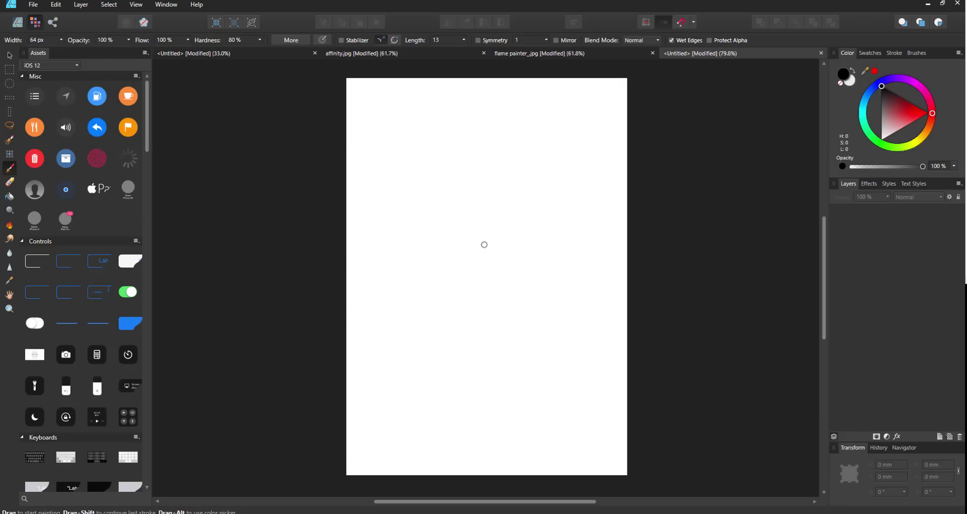
drag(495, 195, 535, 403)
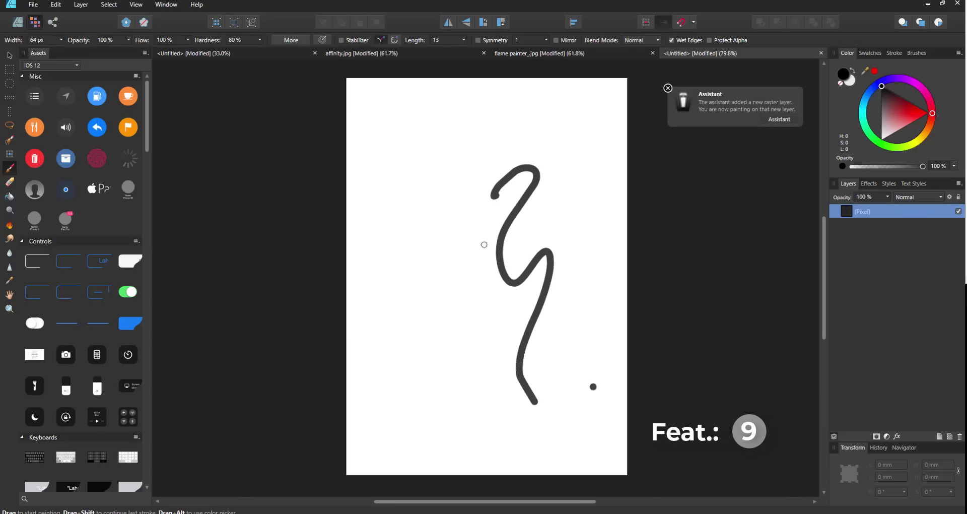
key(ctrl+z)
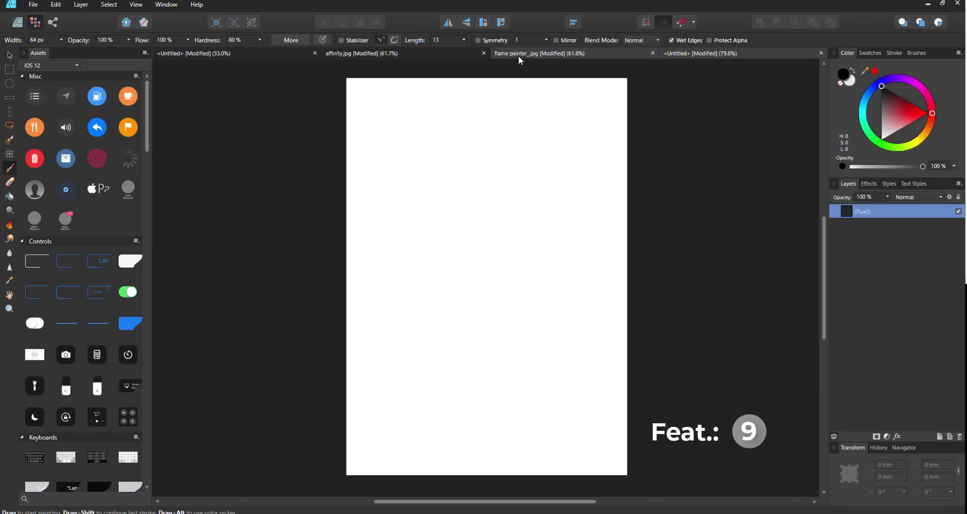
- Turn on symmetry for the Paint Brush and set its value to 3
click(478, 39)
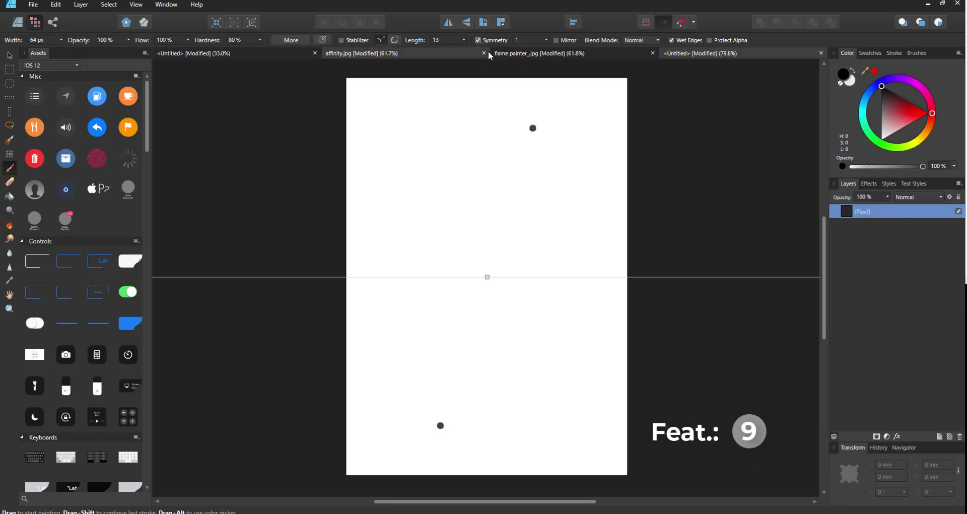
click(546, 40)
drag(549, 47, 579, 52)
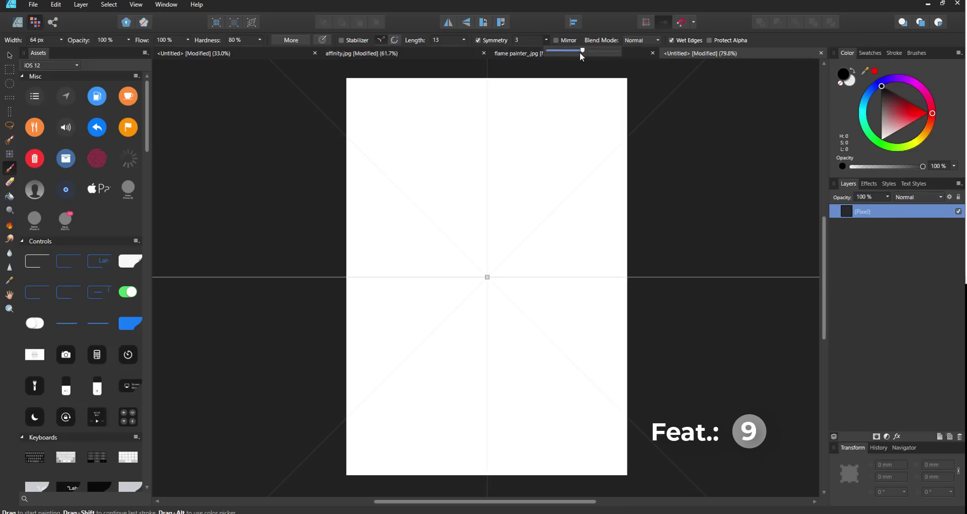
- Paint scattered symmetric black dots around the page centre with the 64 px Paint Brush
click(491, 174)
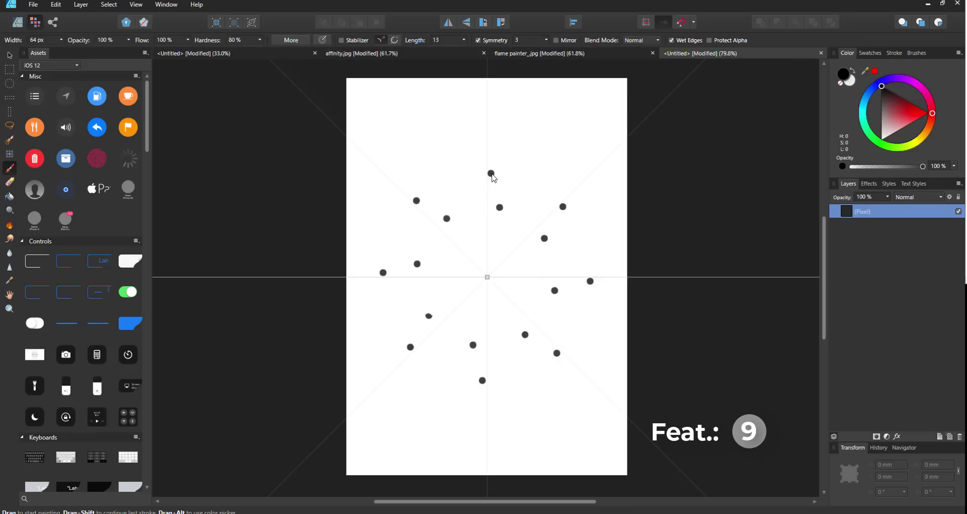
click(478, 209)
click(467, 158)
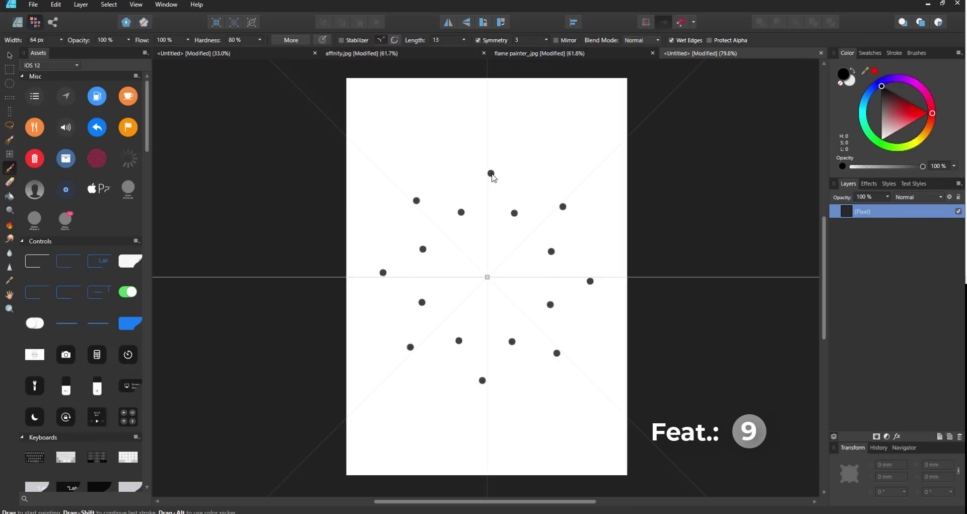
click(522, 171)
click(437, 177)
click(448, 328)
click(492, 250)
click(451, 304)
click(402, 254)
click(412, 227)
click(537, 202)
click(575, 259)
click(536, 159)
click(605, 228)
click(612, 311)
click(421, 165)
click(506, 147)
click(410, 172)
click(482, 143)
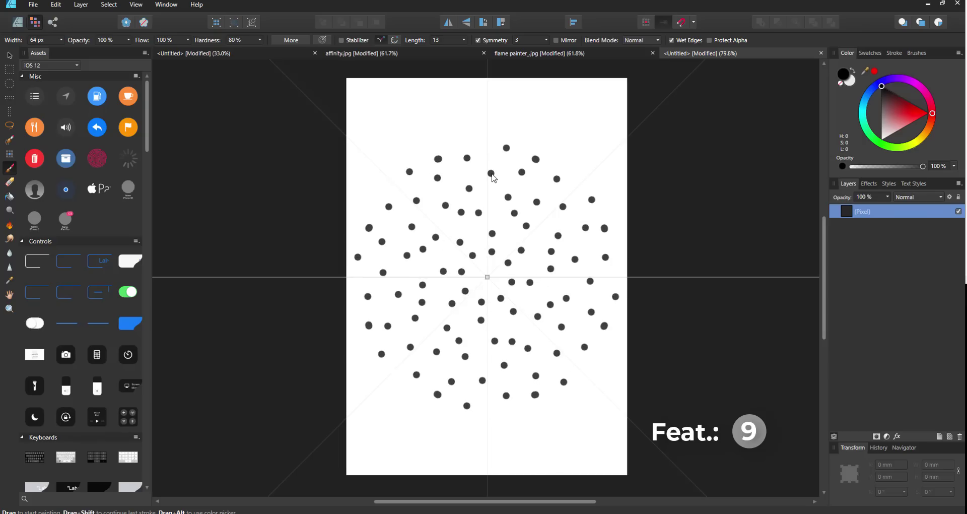
click(491, 410)
click(522, 418)
click(388, 186)
click(553, 378)
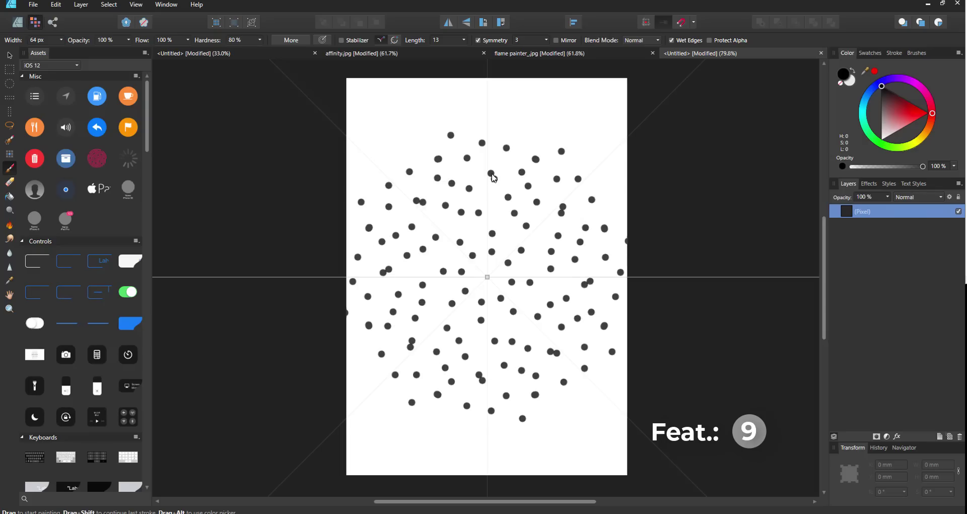
click(506, 271)
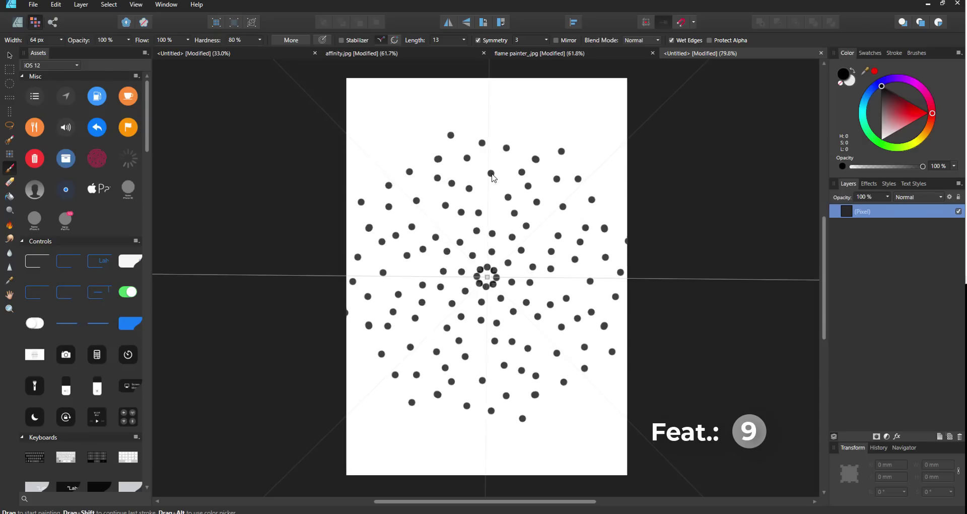
- Paint rings of symmetric black dots close around the page centre with the 64 px Paint Brush and undo them
click(495, 266)
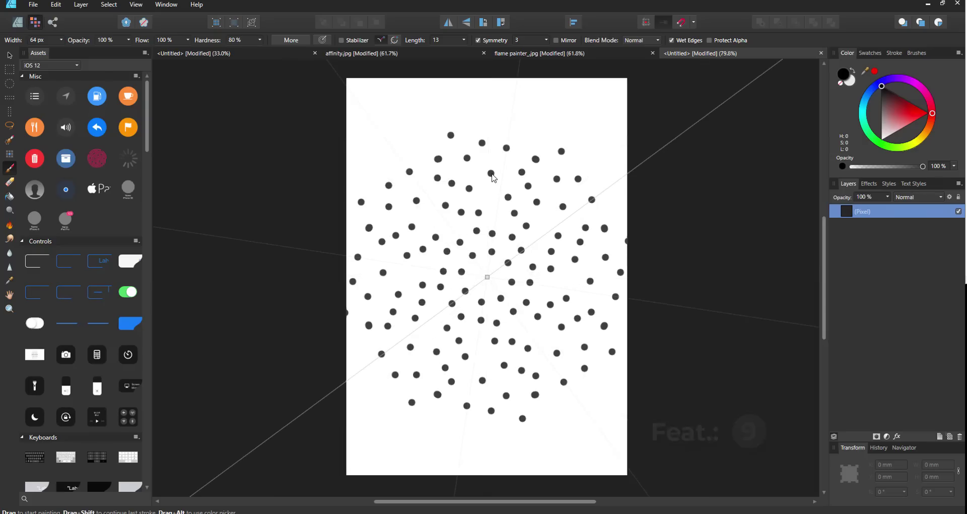
key(ctrl+z)
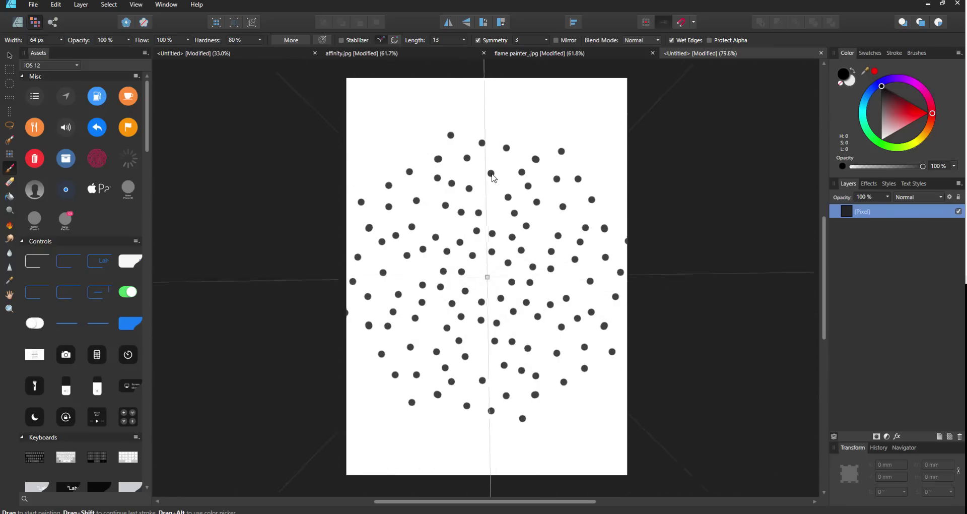
click(485, 276)
key(ctrl+z)
- Paint more symmetric black dots near the page centre and a stroke across the page's upper area with the 64 px Paint Brush
click(487, 276)
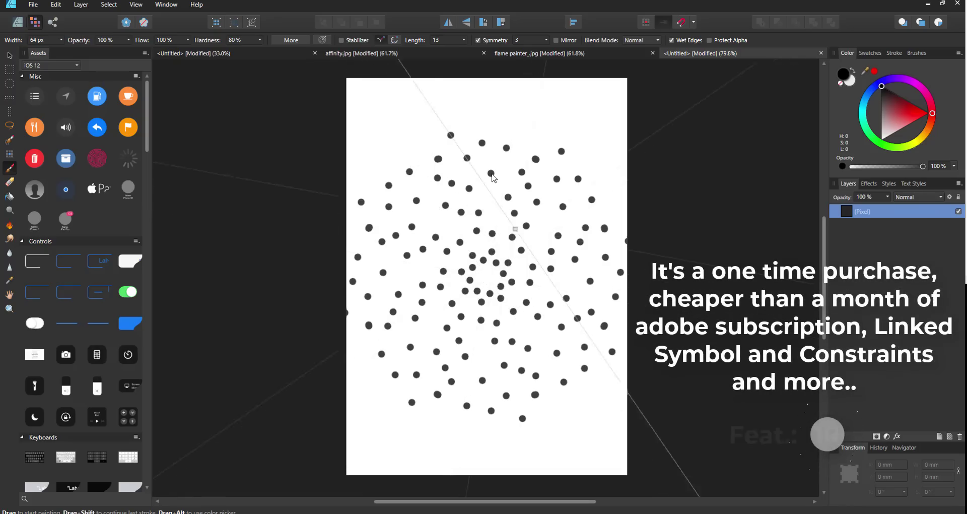
click(529, 194)
mouse_move(504, 166)
mouse_down()
mouse_move(559, 146)
mouse_move(590, 202)
mouse_up()
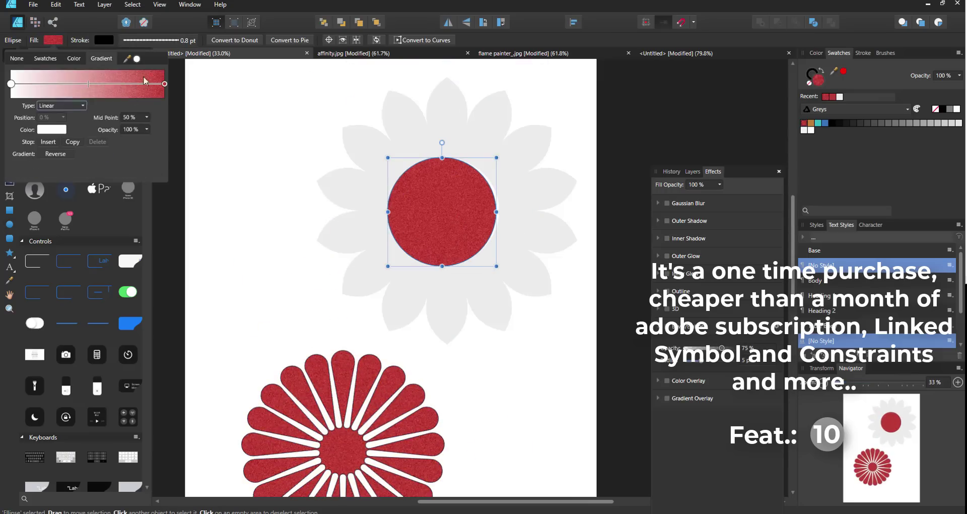
- Fill the ellipse with a linear white-to-red gradient and rotate it a quarter turn clockwise so white is uppermost
click(144, 81)
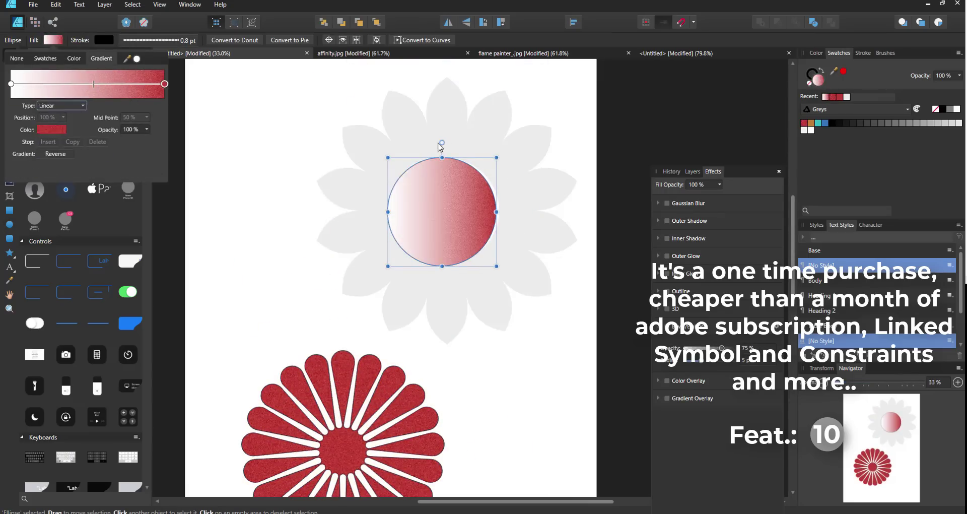
drag(442, 143, 514, 204)
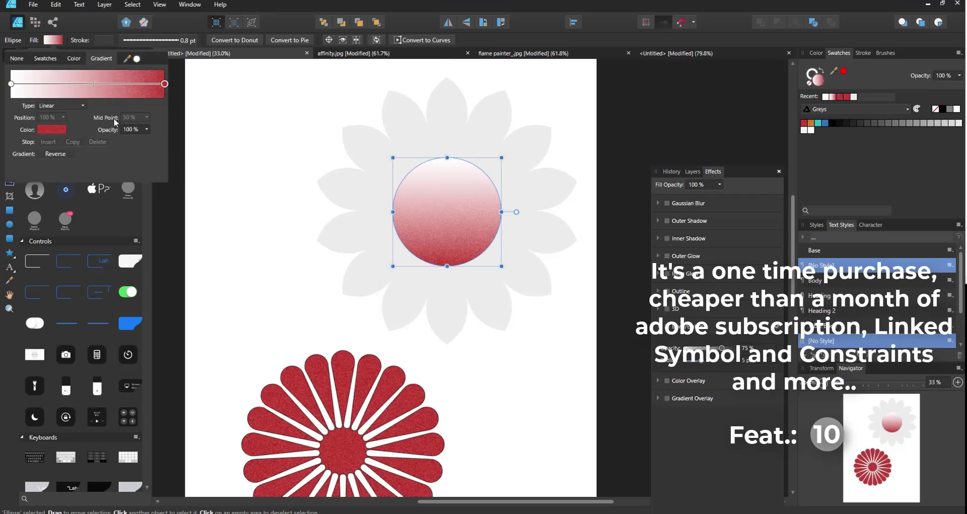
click(69, 207)
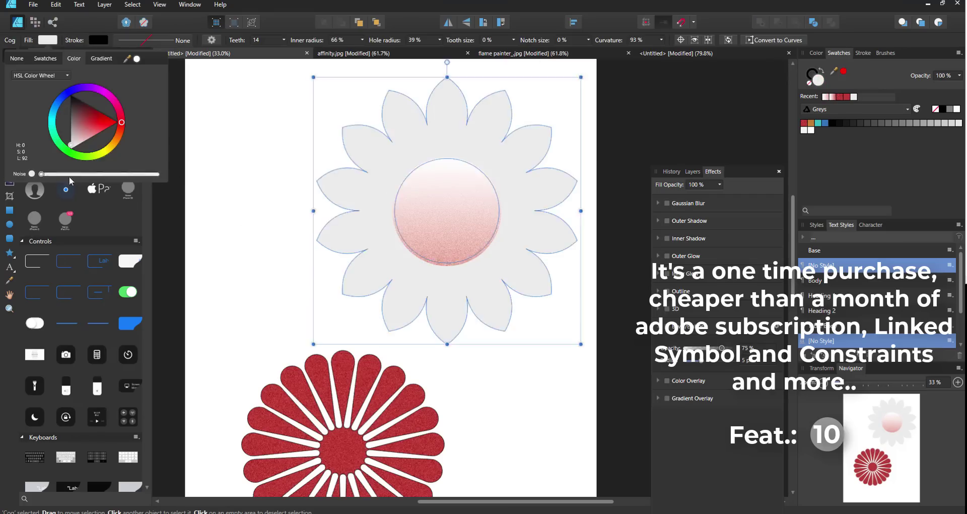
- Add noise to the cog's grey fill and move the cog above the star in the layer order
click(69, 176)
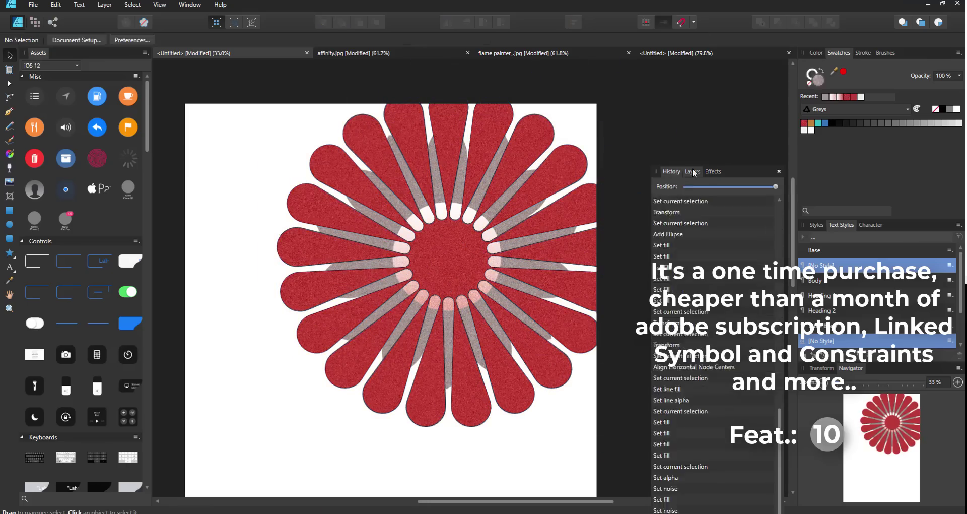
click(690, 214)
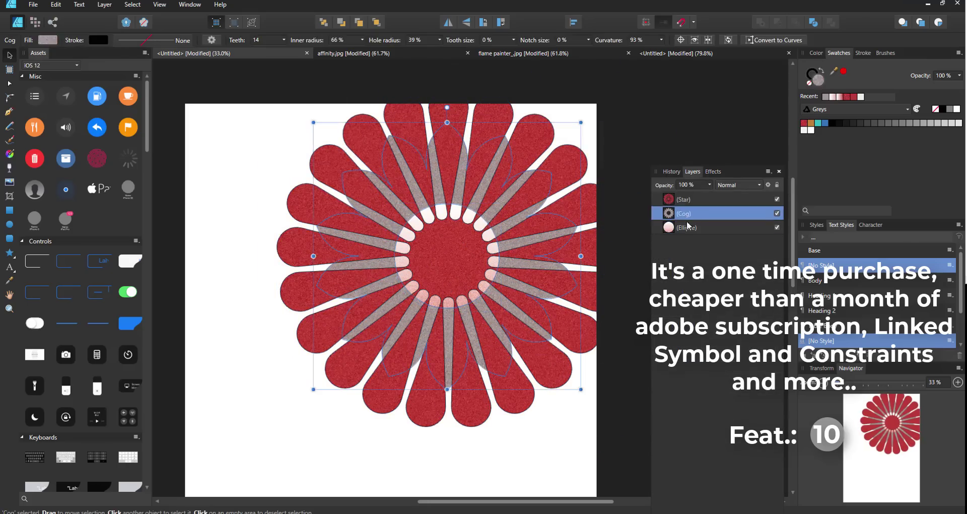
drag(691, 216, 691, 200)
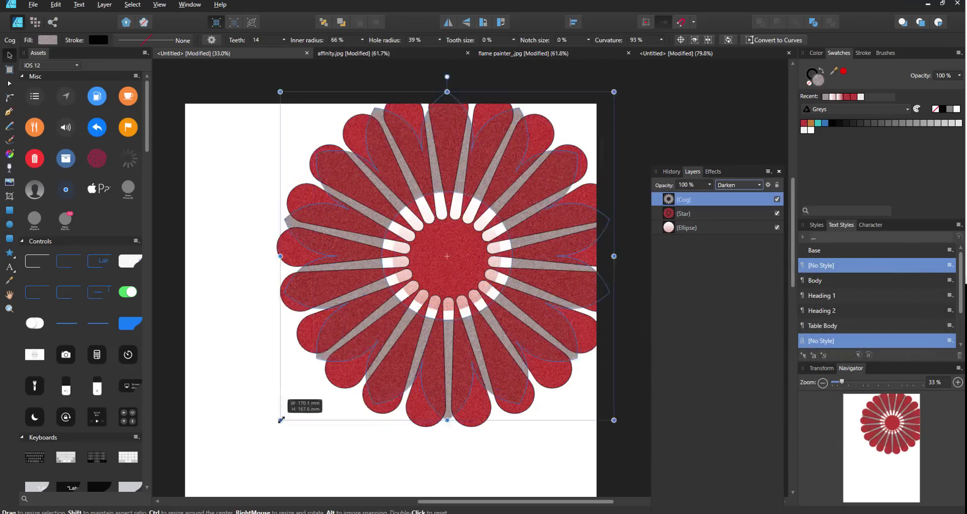
- Enlarge the cog around its centre beyond the star's petals and set its blend mode to Hard Light
drag(281, 414, 229, 471)
click(725, 185)
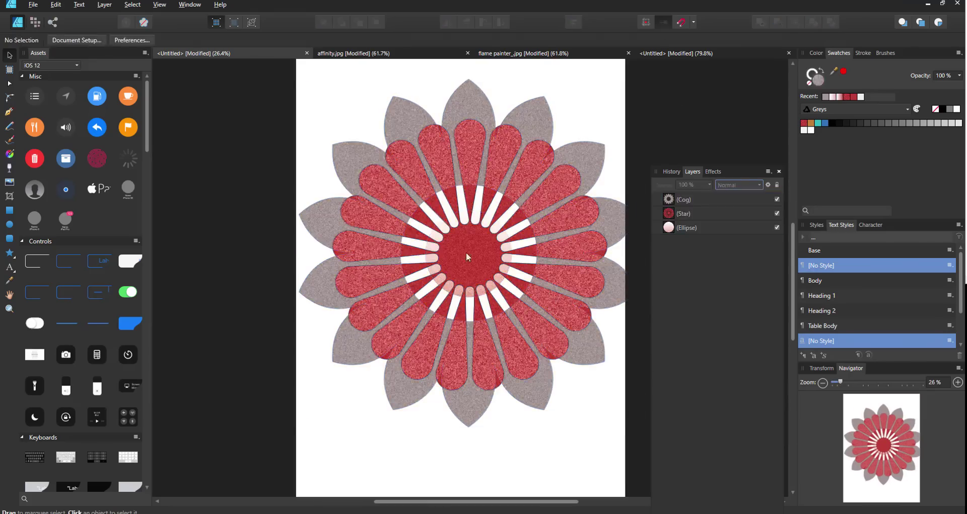
- Select the cog, star and ellipse together and align them with one another
key(ctrl+a)
click(573, 22)
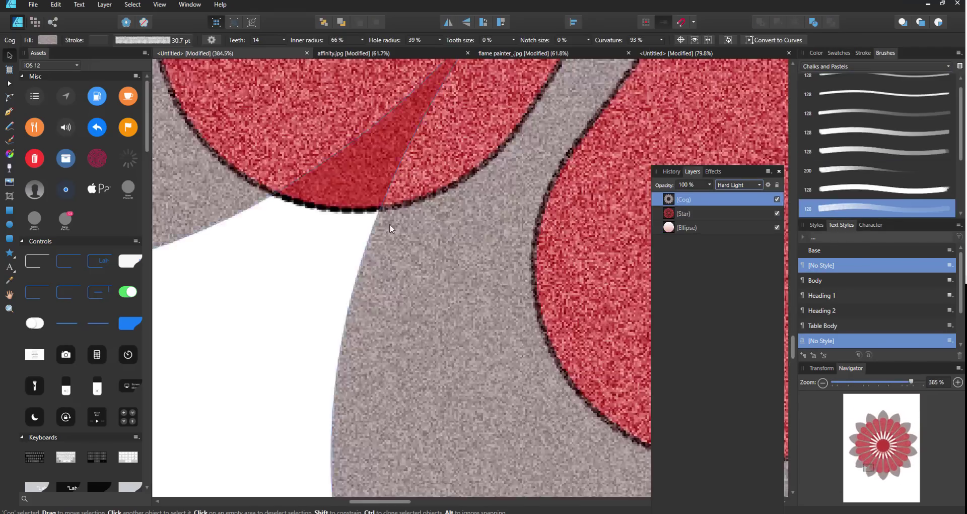
- Set the cog's textured brush stroke to 37.1 pt and adjust its number of teeth and hole radius
click(99, 40)
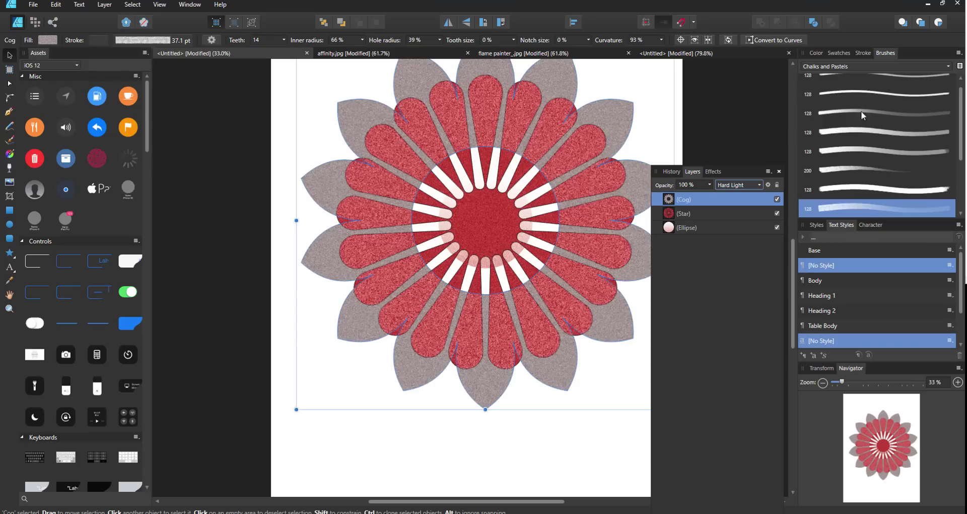
click(261, 62)
click(223, 77)
drag(284, 40, 258, 42)
drag(421, 60, 472, 69)
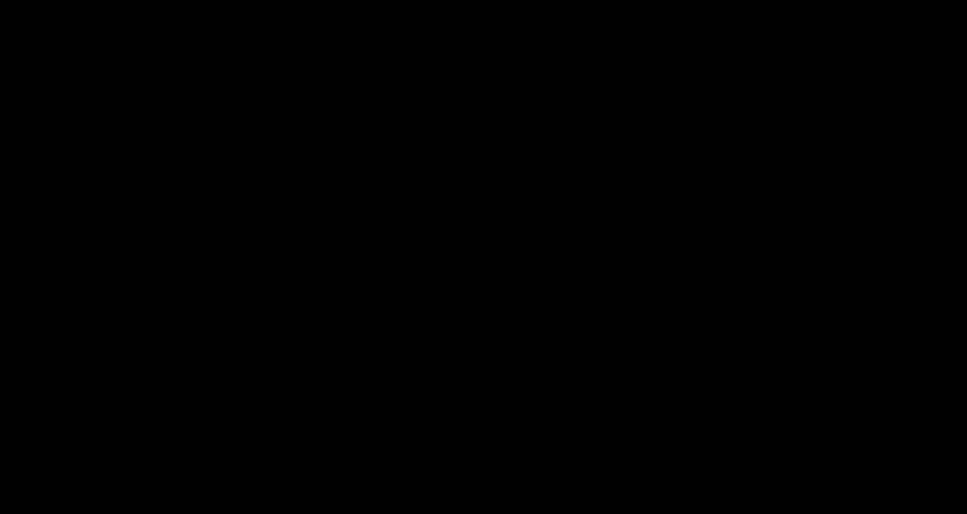